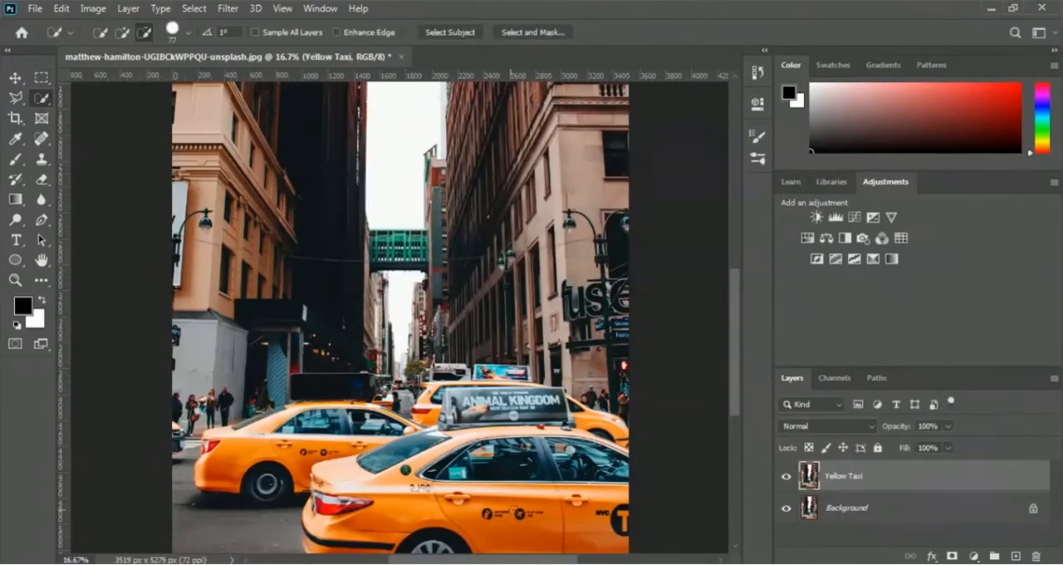
pyautogui.click(174, 30)
pyautogui.click(426, 450)
pyautogui.click(228, 8)
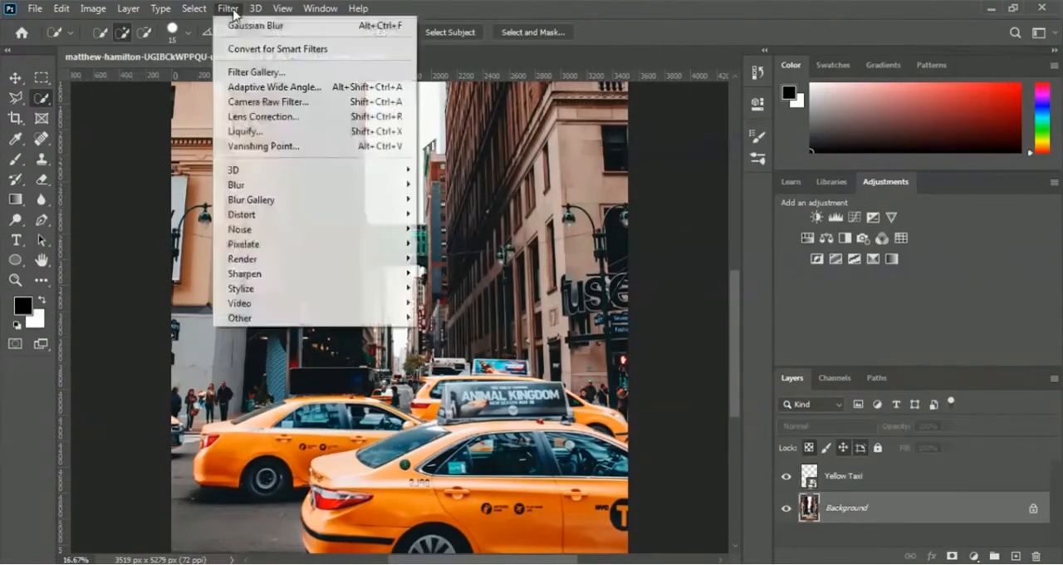
pyautogui.click(285, 26)
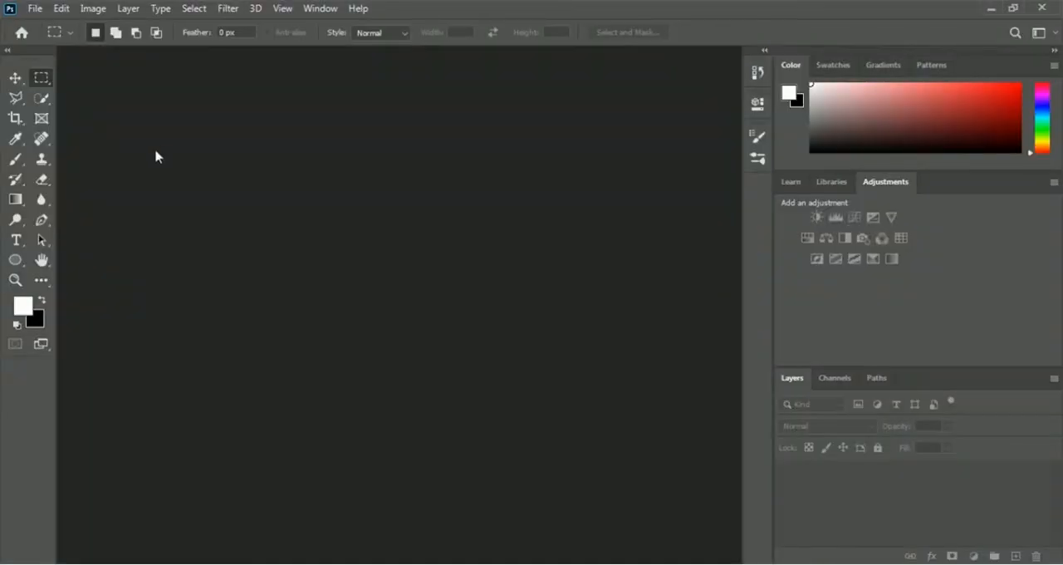
# - Open the photo of the blonde woman in front of green leaves from the 02 Selection and Masking folder
pyautogui.click(36, 9)
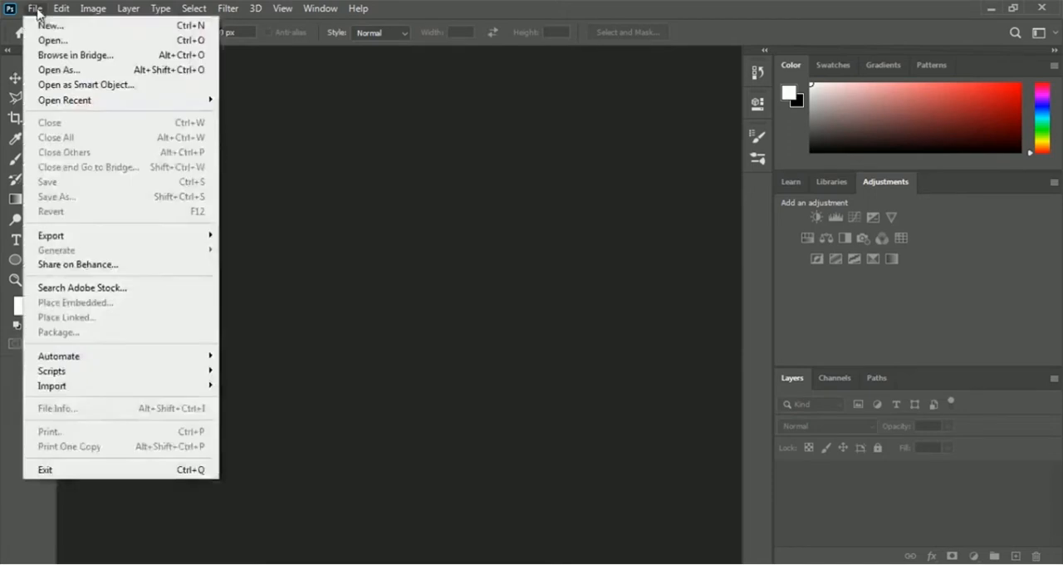
pyautogui.click(123, 41)
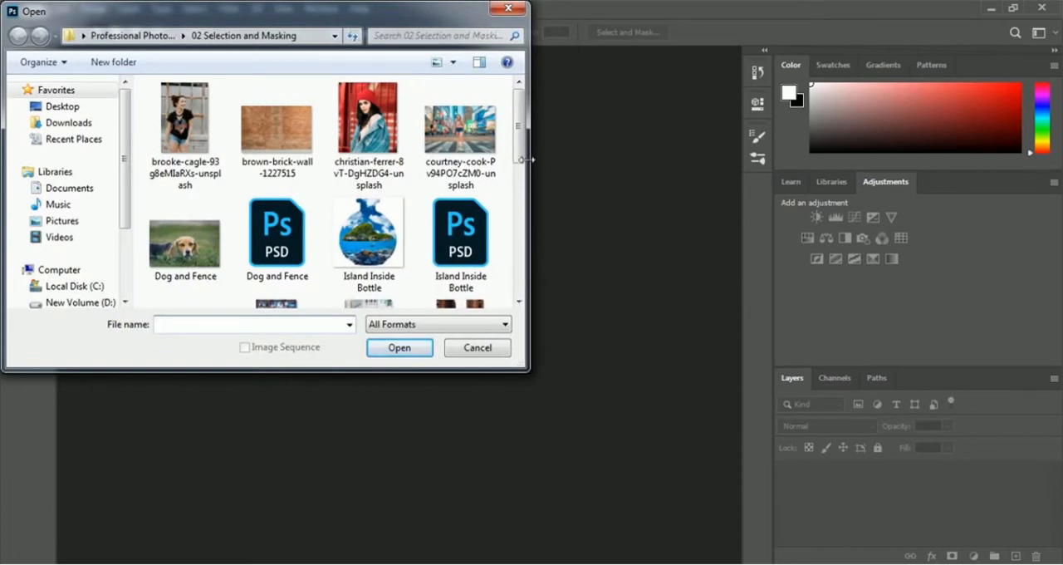
pyautogui.moveTo(522, 143); pyautogui.dragTo(536, 225)
pyautogui.click(177, 260)
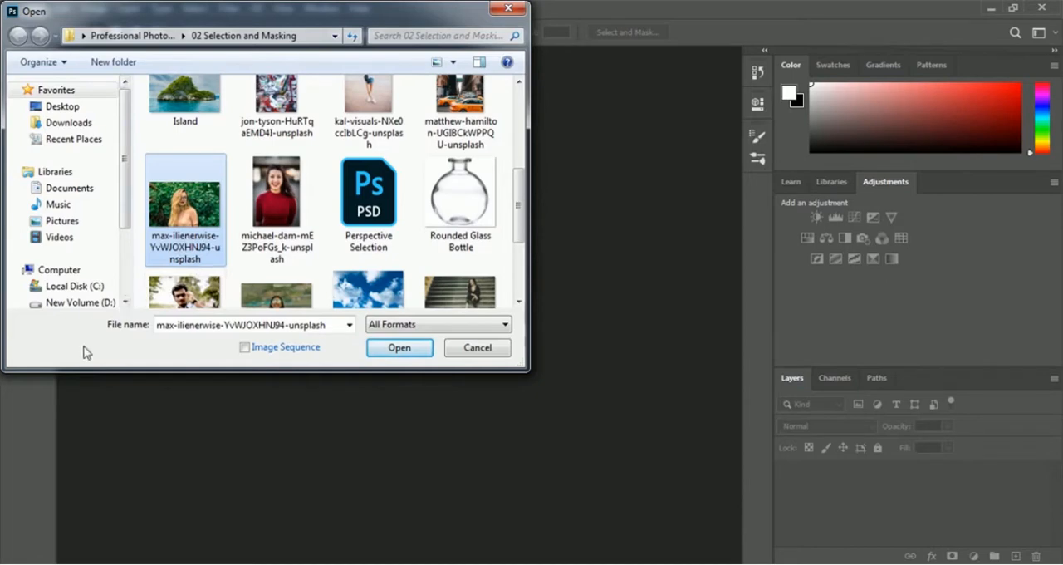
pyautogui.click(422, 351)
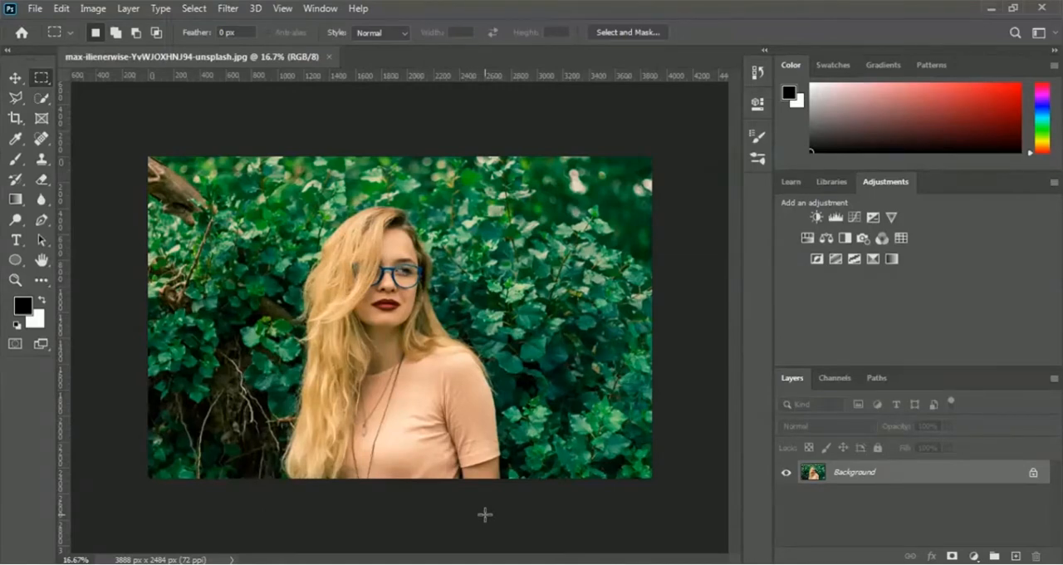
# - Duplicate the Background layer and name the copy Subject
pyautogui.rightClick(857, 476)
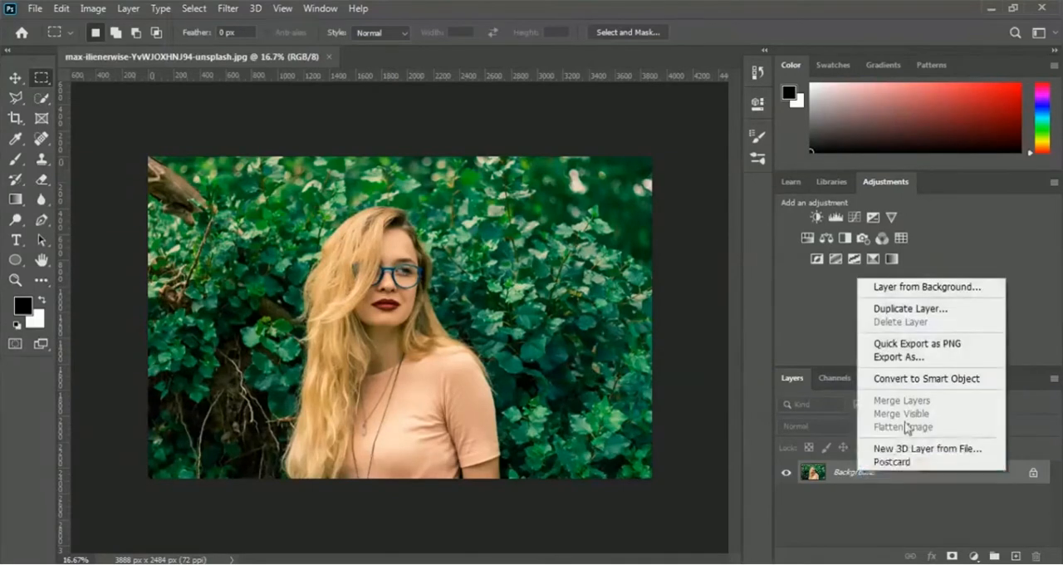
pyautogui.click(958, 313)
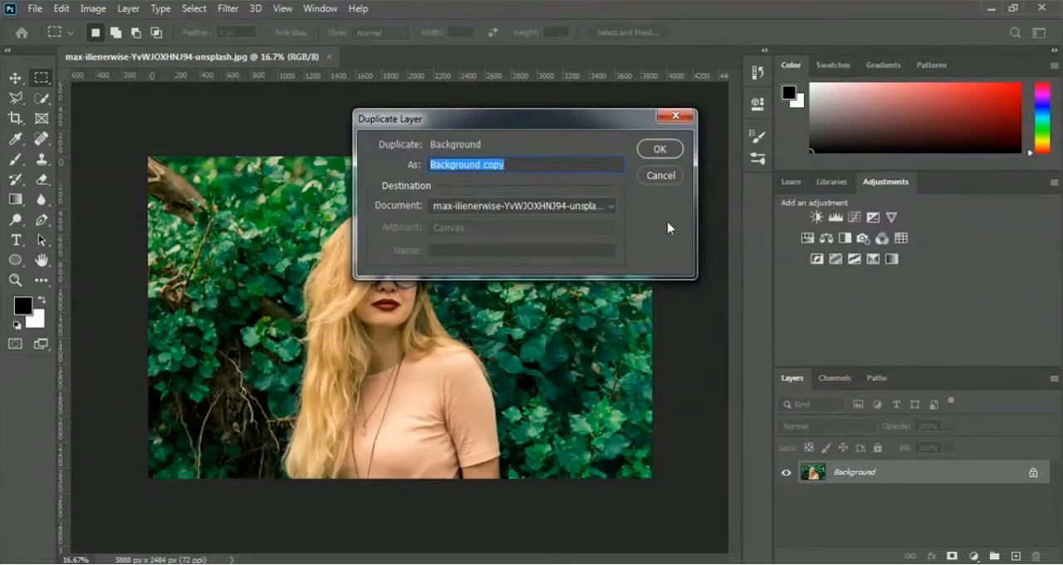
pyautogui.write('Subject')
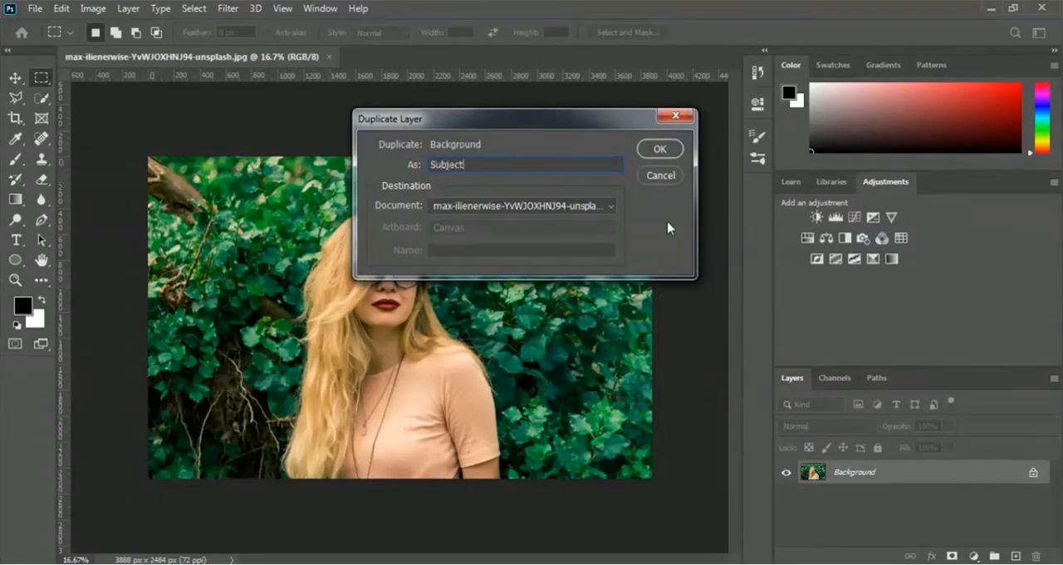
pyautogui.click(678, 151)
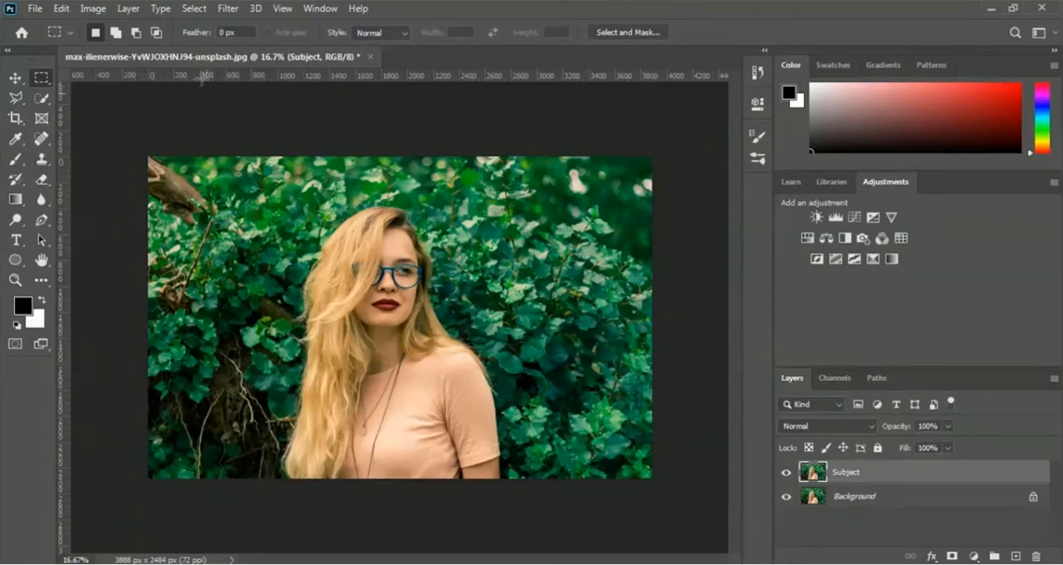
# - Select the woman automatically with Select Subject and turn the selection into a layer mask on the Subject layer
pyautogui.click(199, 10)
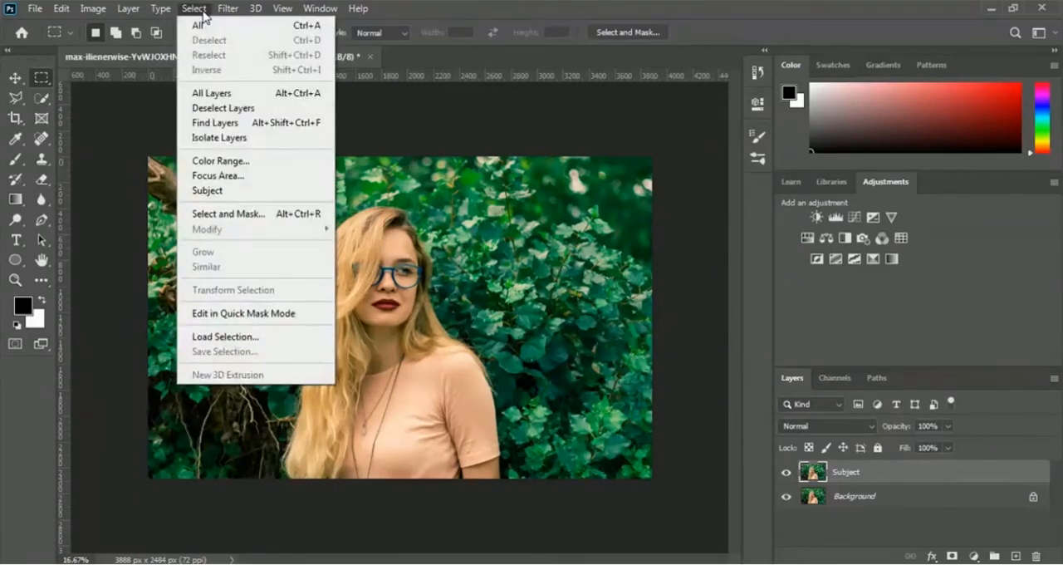
pyautogui.click(274, 191)
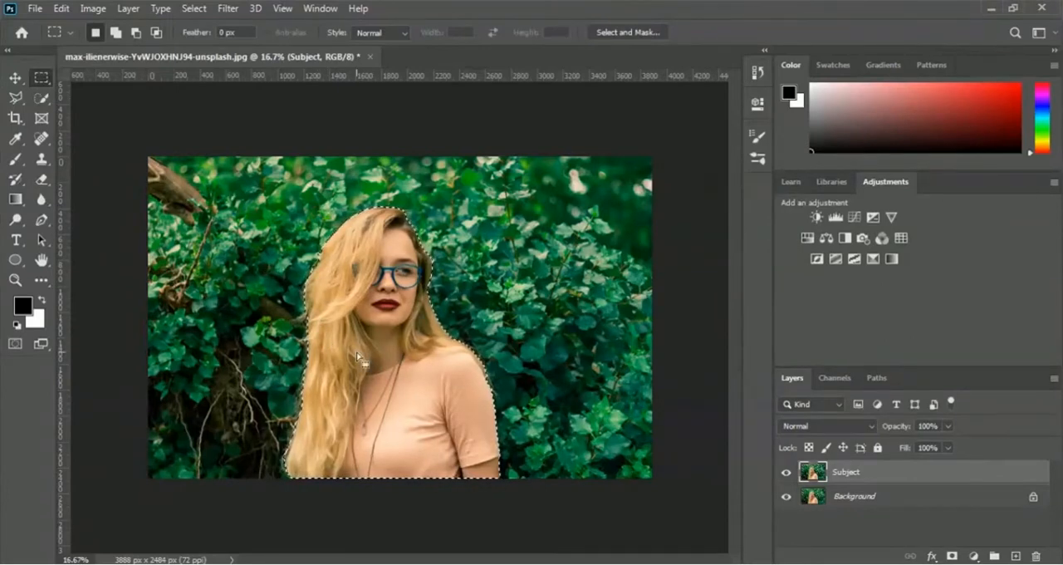
pyautogui.click(952, 555)
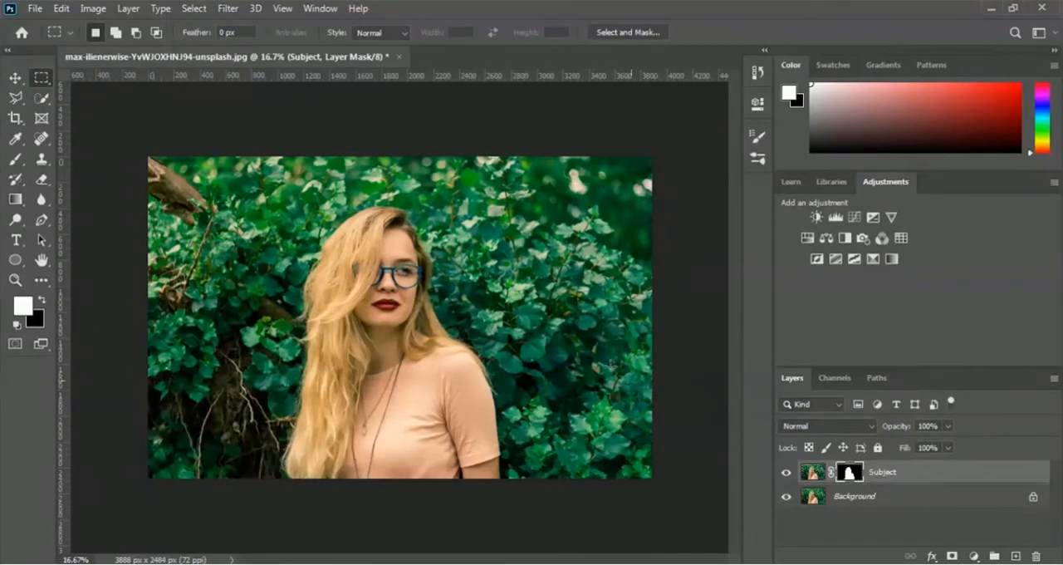
# - Convert the masked Subject layer into a smart object for Smart Filters
pyautogui.click(229, 8)
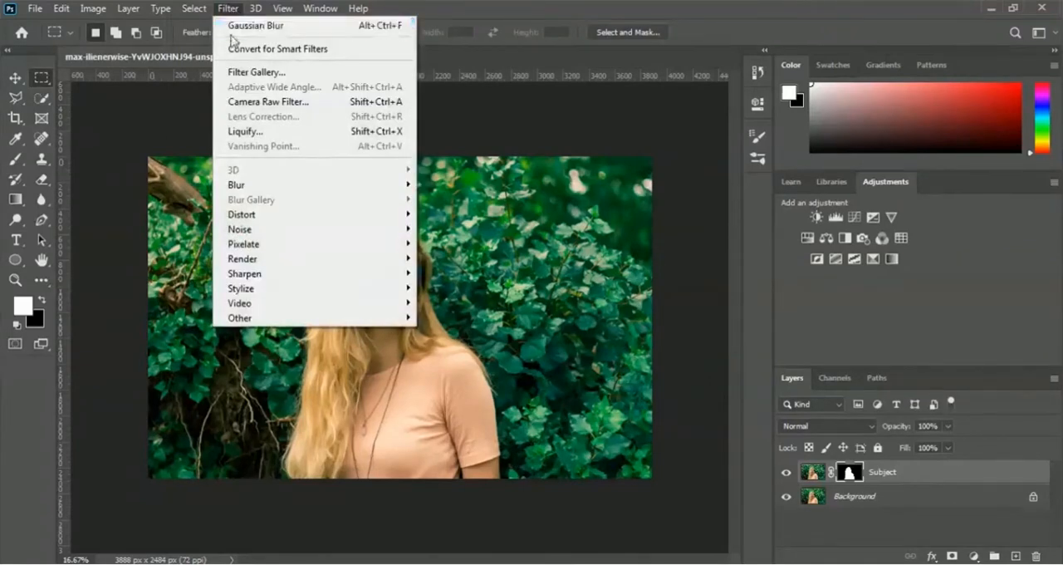
pyautogui.click(366, 51)
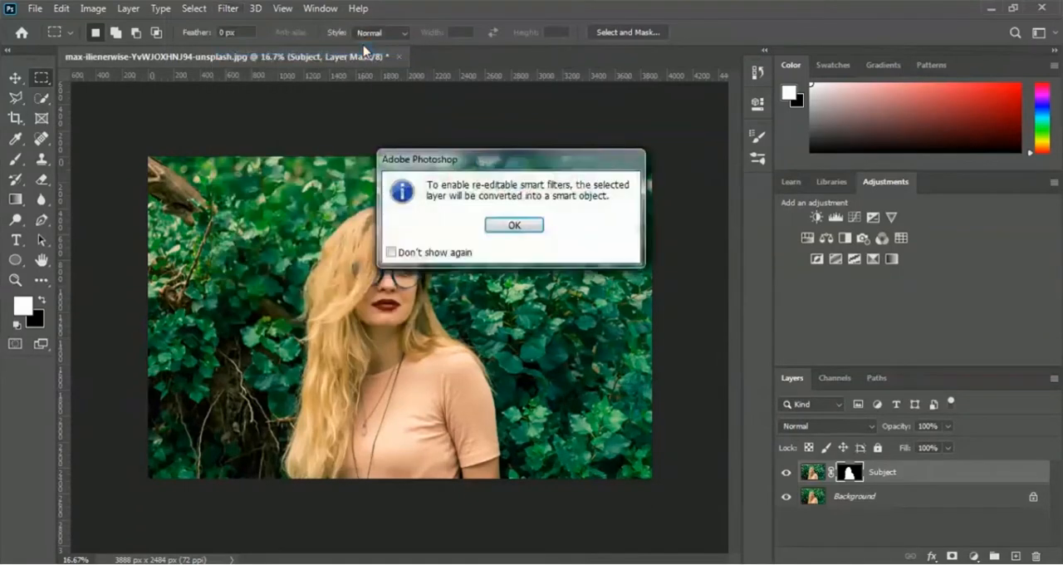
pyautogui.click(501, 226)
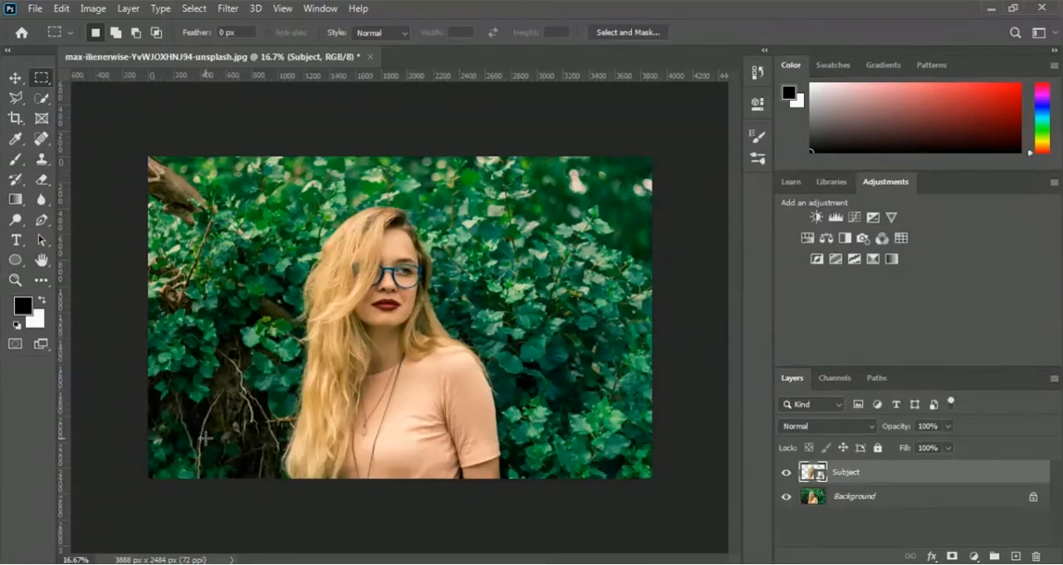
# - Apply a Gaussian Blur with a radius of 20.8 pixels to the Background layer
pyautogui.click(856, 502)
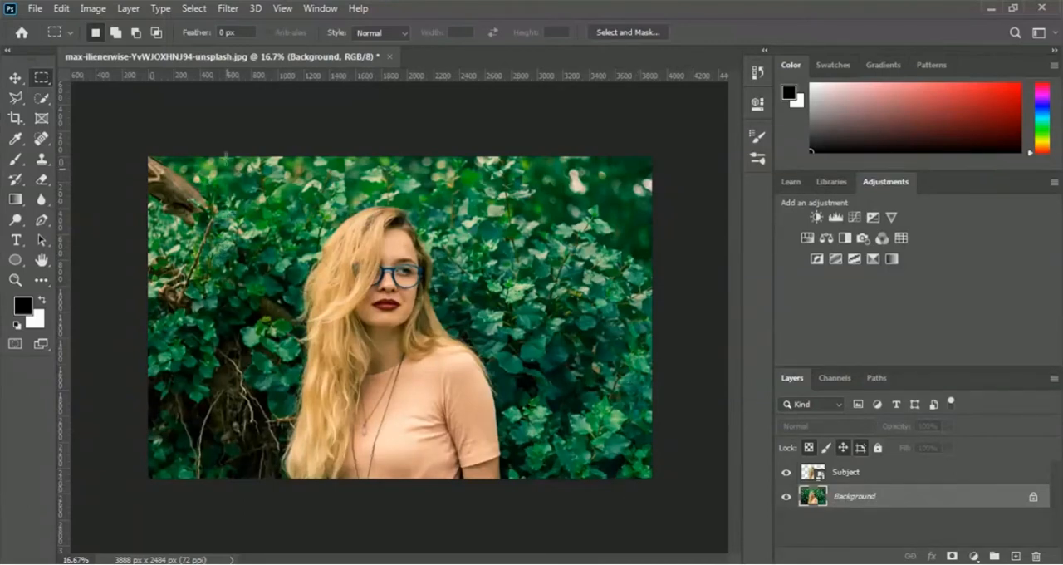
pyautogui.click(228, 10)
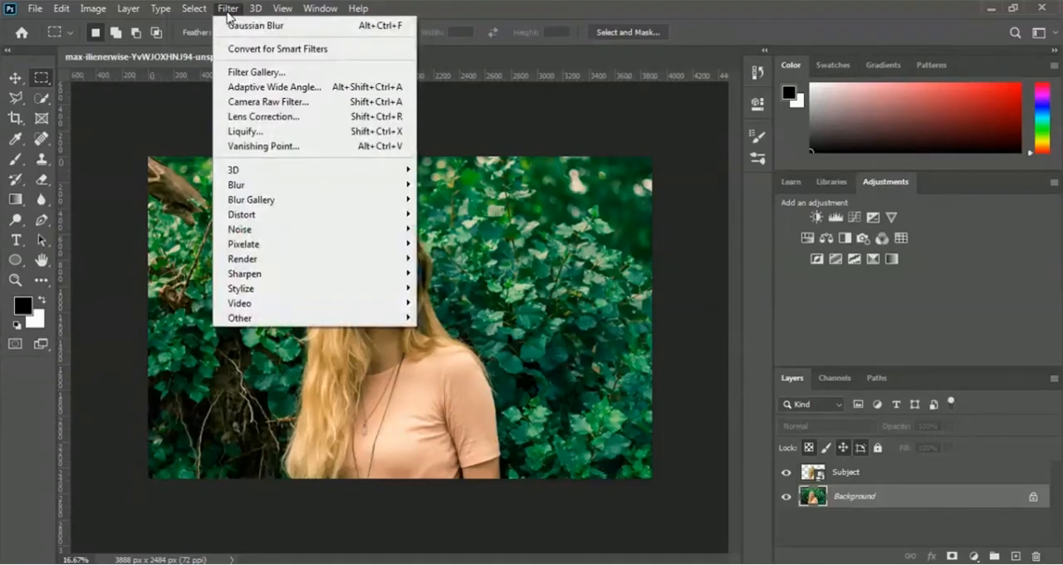
pyautogui.moveTo(282, 190)
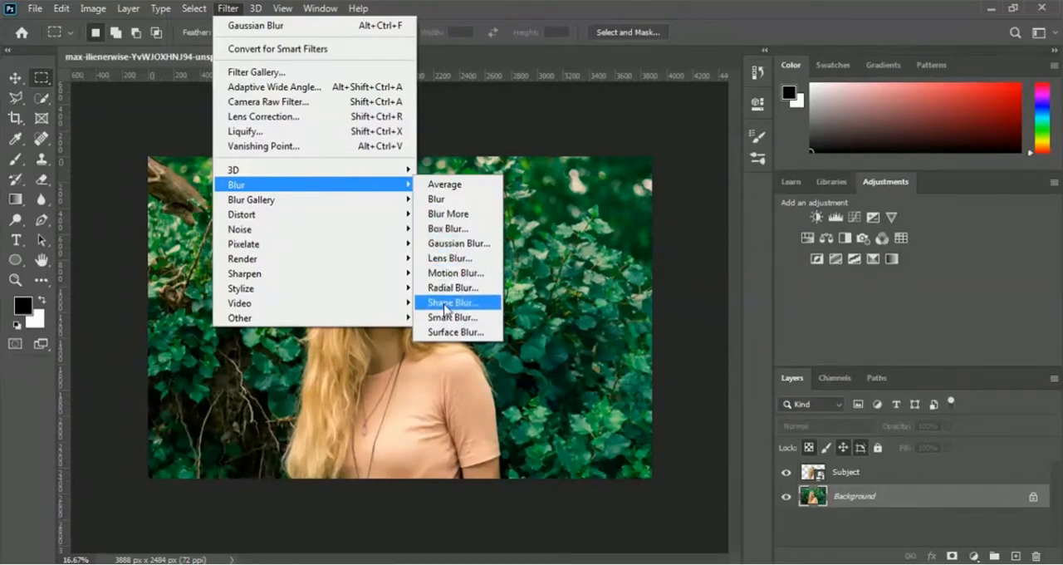
pyautogui.click(492, 251)
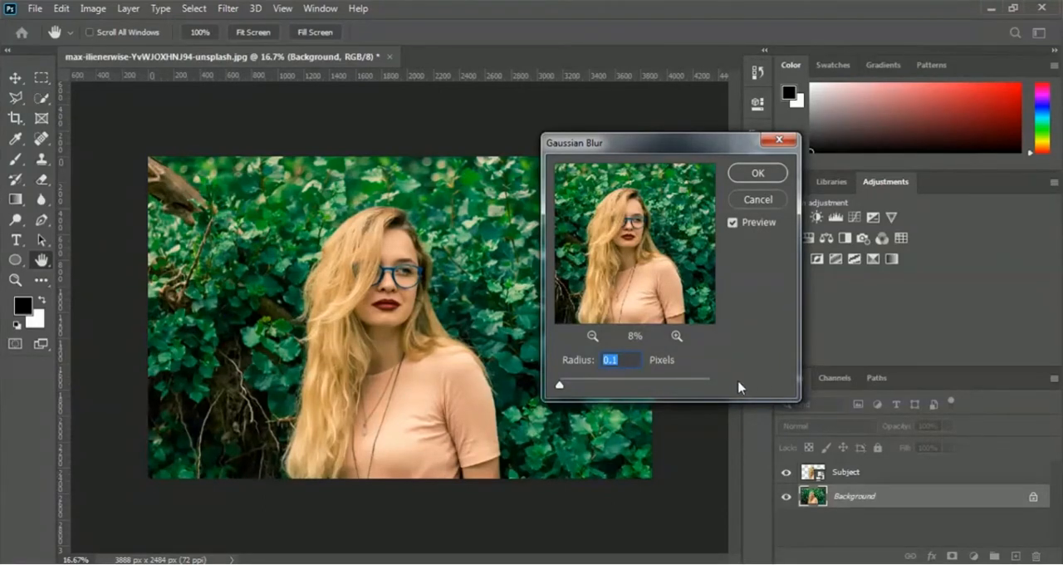
pyautogui.click(588, 383)
pyautogui.click(616, 382)
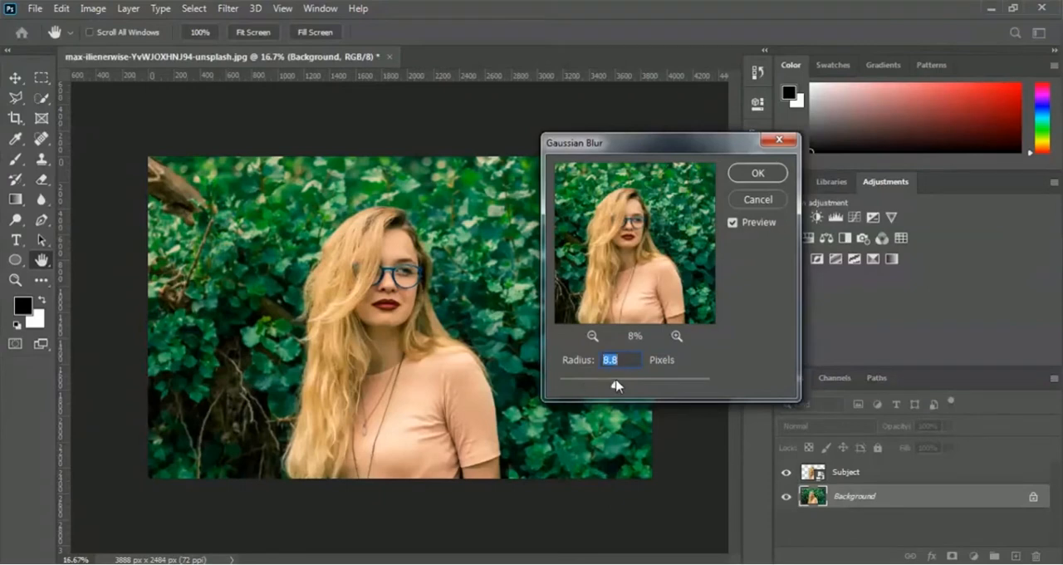
pyautogui.click(642, 382)
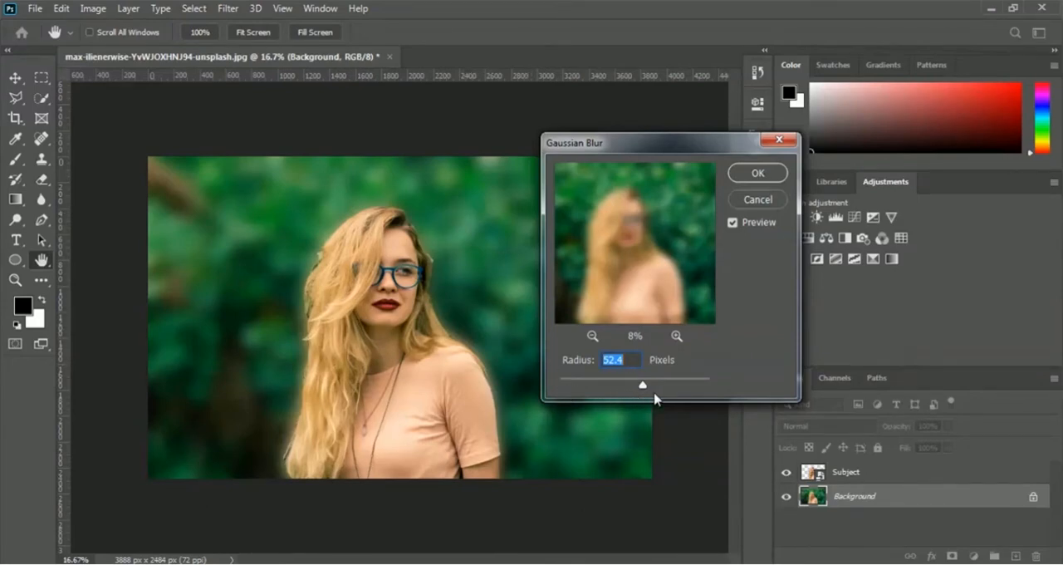
pyautogui.click(612, 379)
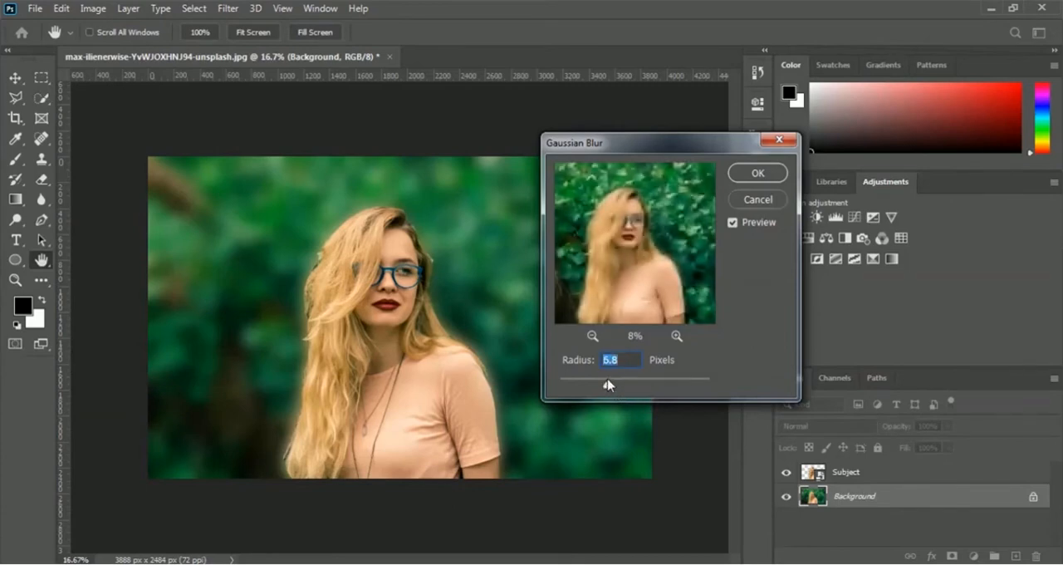
pyautogui.click(630, 385)
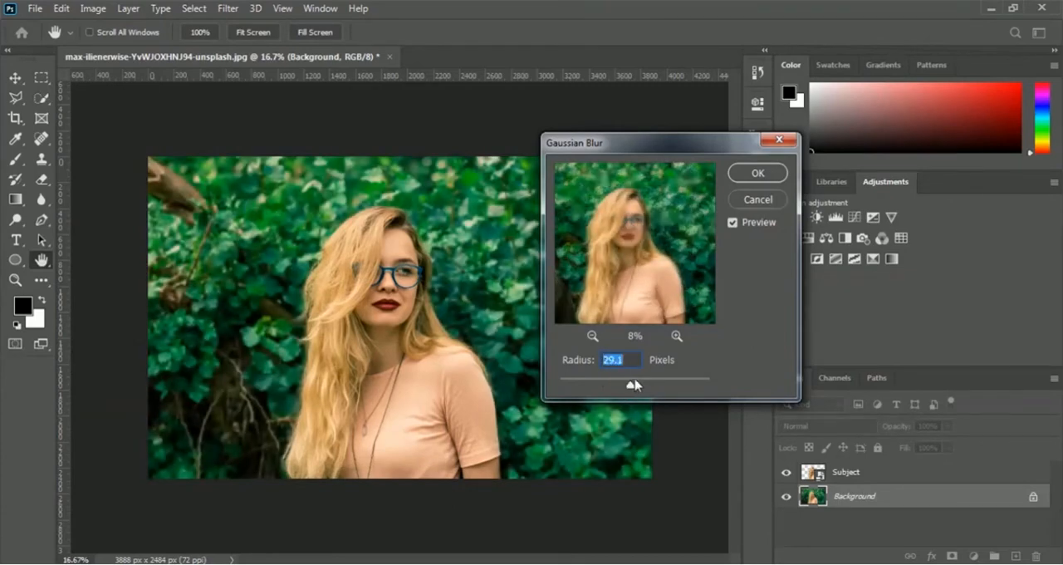
pyautogui.moveTo(631, 387); pyautogui.dragTo(623, 386)
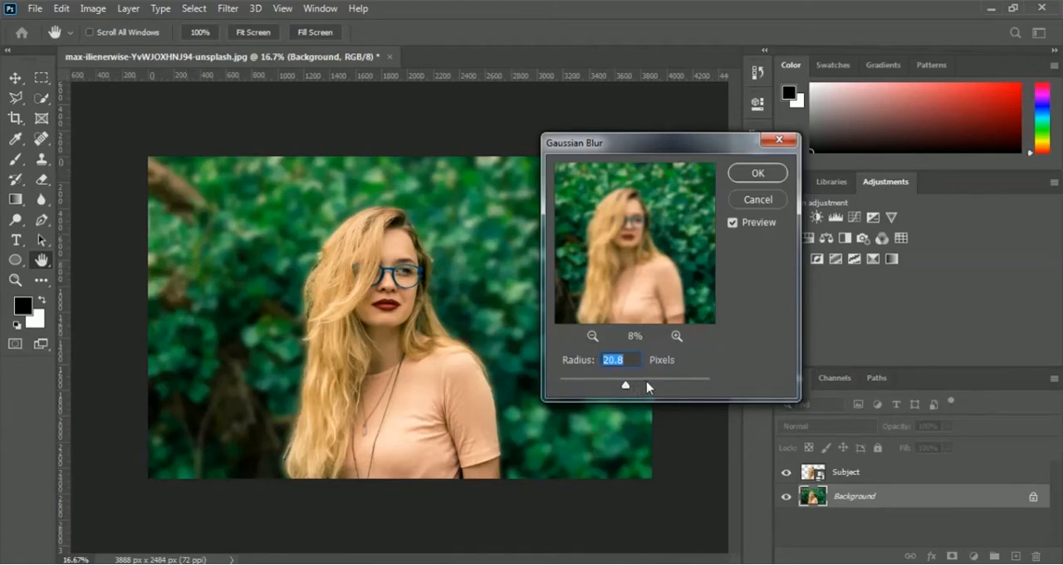
pyautogui.click(774, 175)
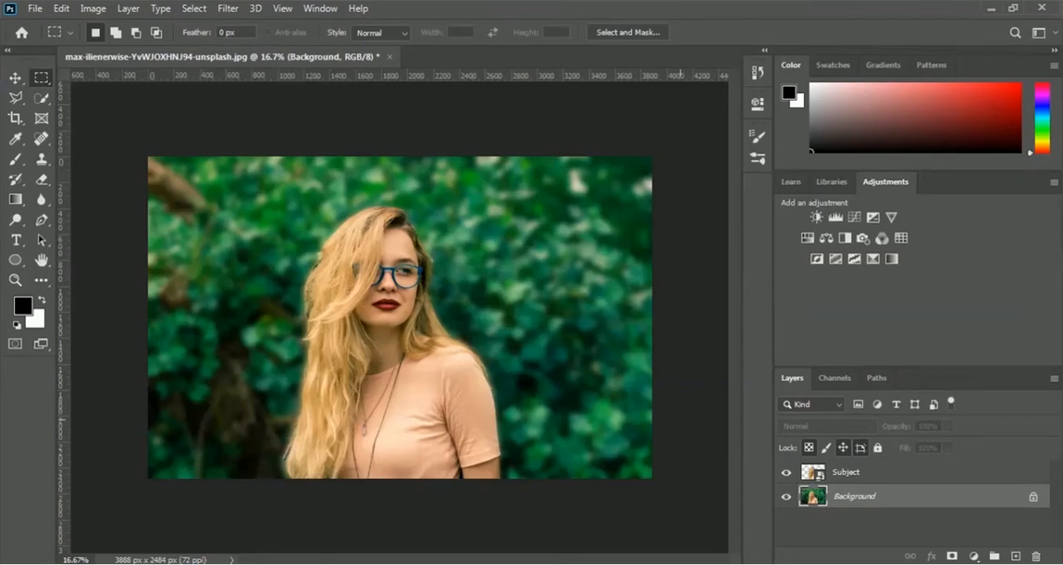
# - Close the portrait document and open the city street photo with the yellow taxis
pyautogui.click(390, 57)
pyautogui.click(525, 228)
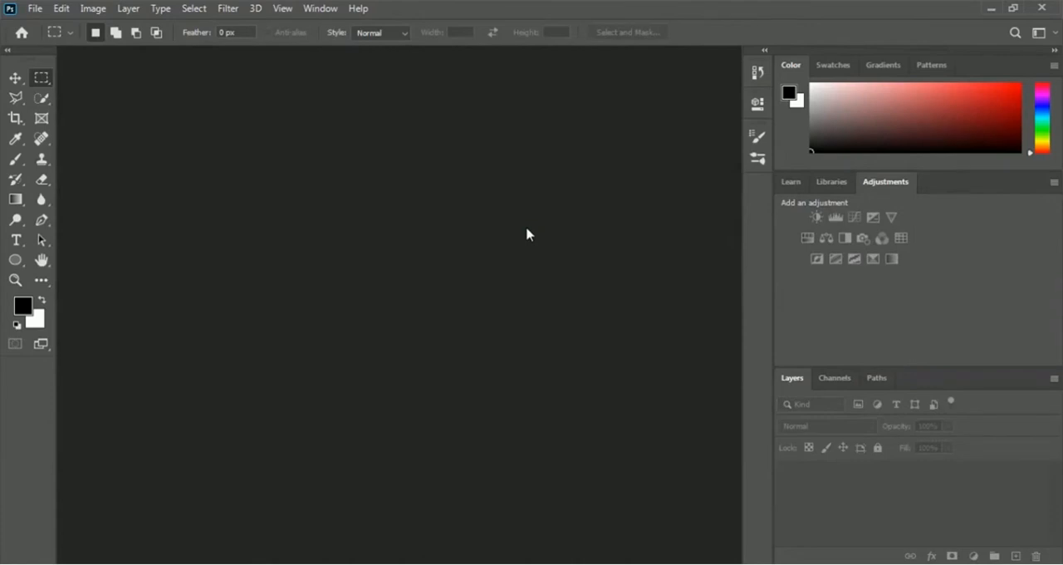
pyautogui.click(35, 10)
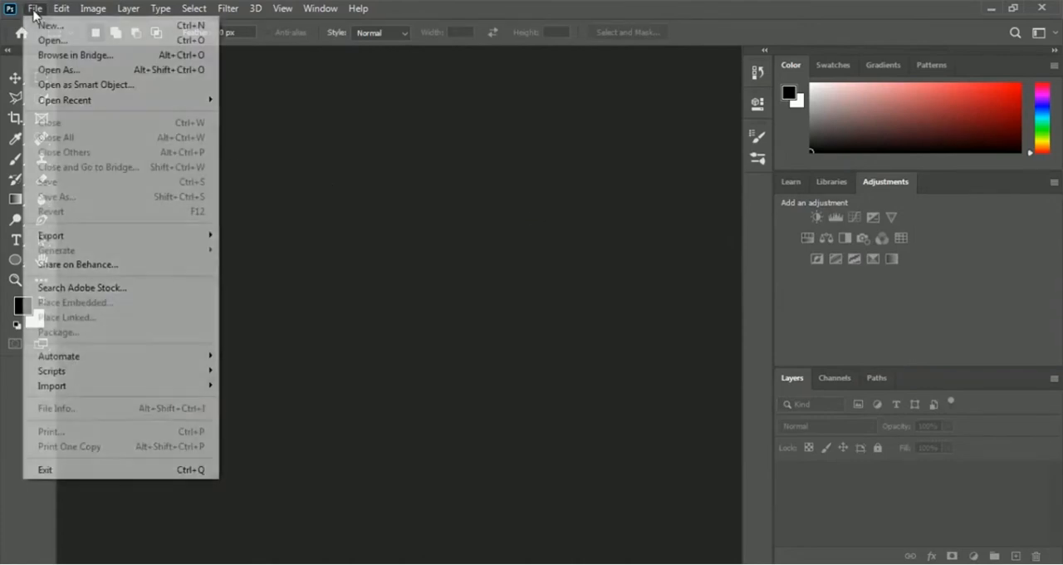
pyautogui.click(161, 40)
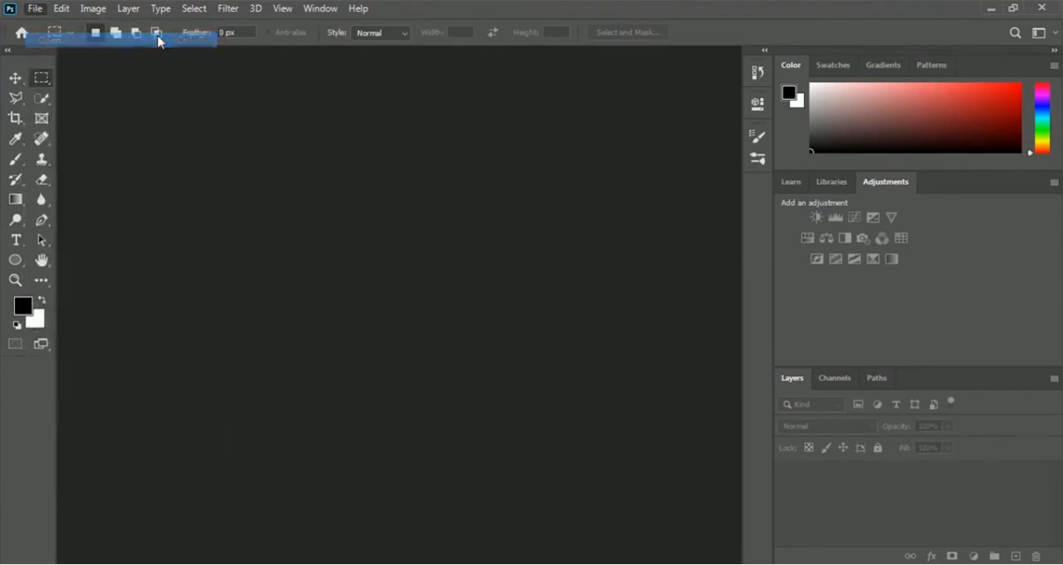
pyautogui.moveTo(519, 124)
pyautogui.mouseDown()
pyautogui.moveTo(538, 260)
pyautogui.moveTo(519, 184)
pyautogui.mouseUp()
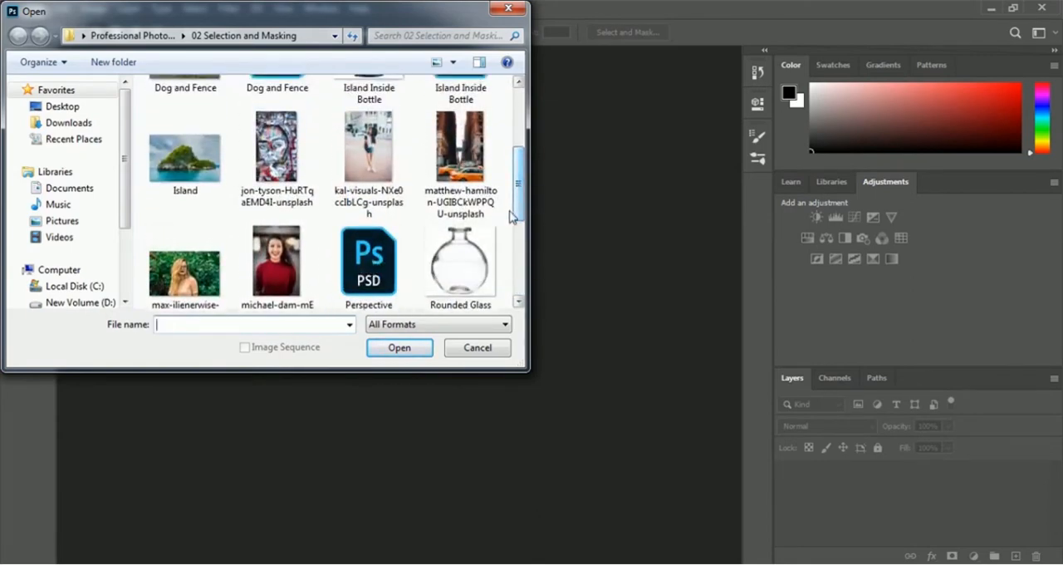
pyautogui.click(456, 171)
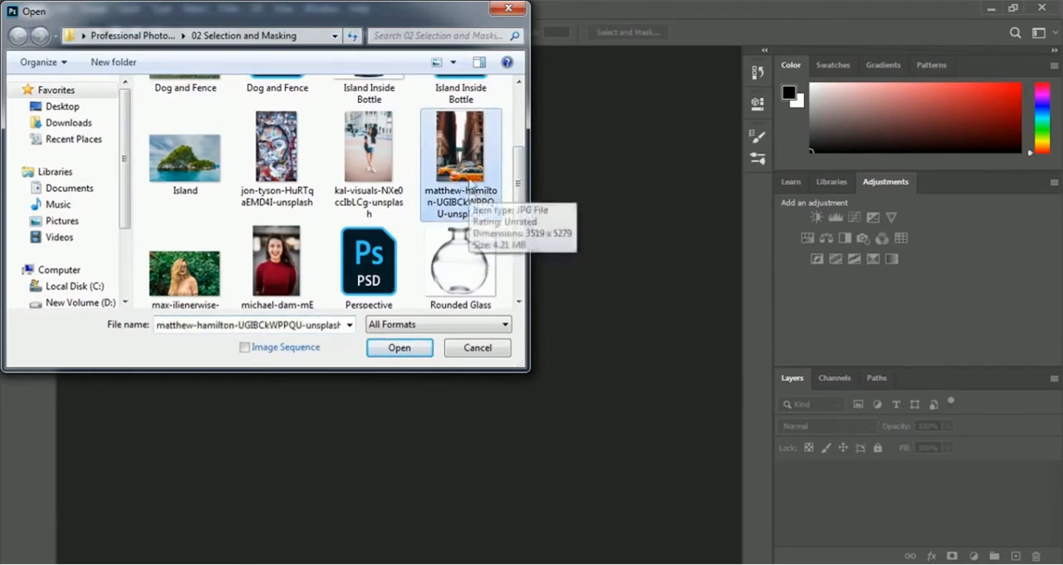
pyautogui.click(379, 350)
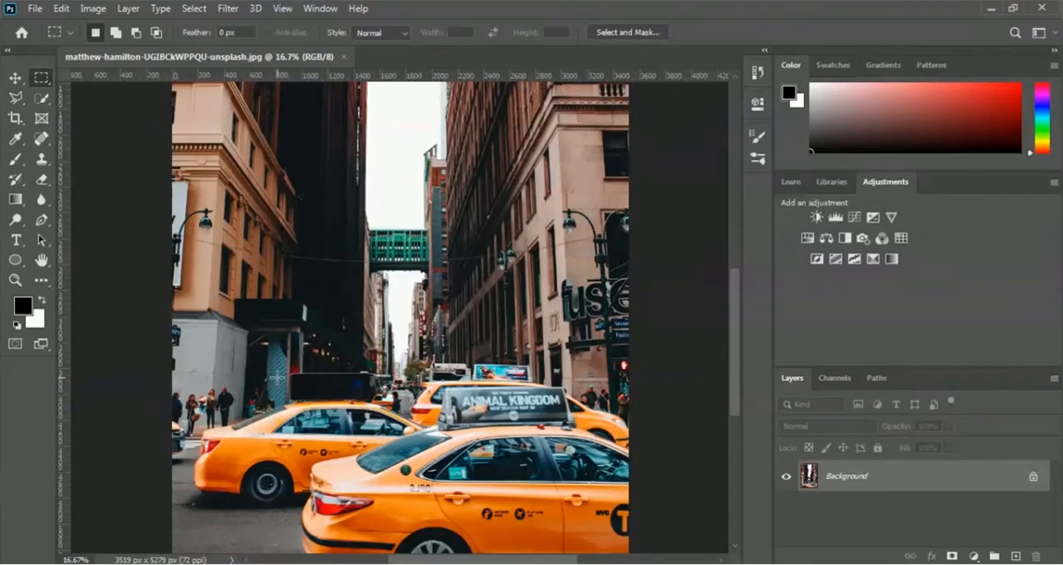
# - Try Select Subject on the taxi photo's Background layer, and clear the resulting selection
pyautogui.click(201, 15)
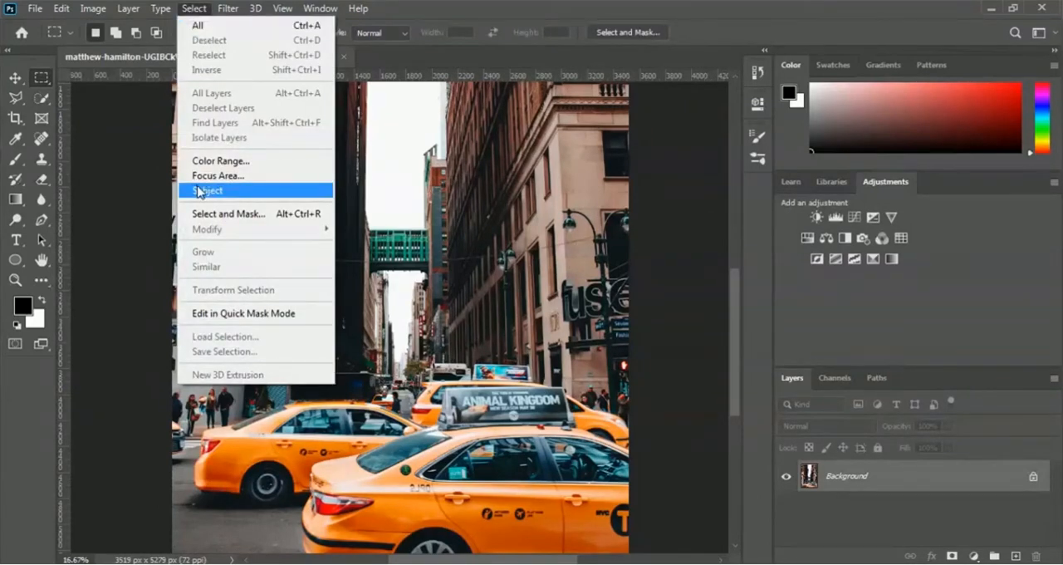
pyautogui.click(280, 194)
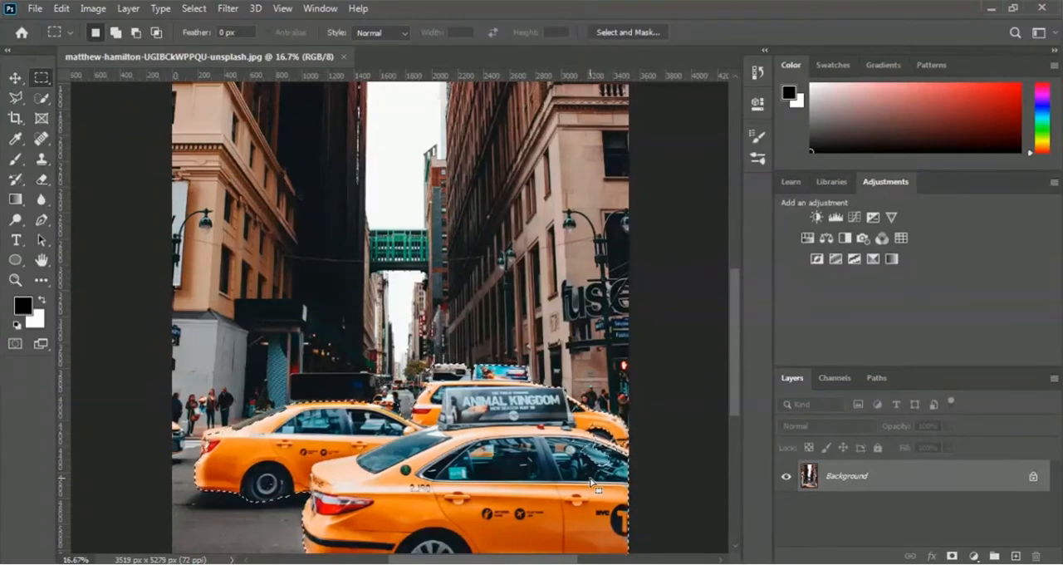
pyautogui.click(434, 473)
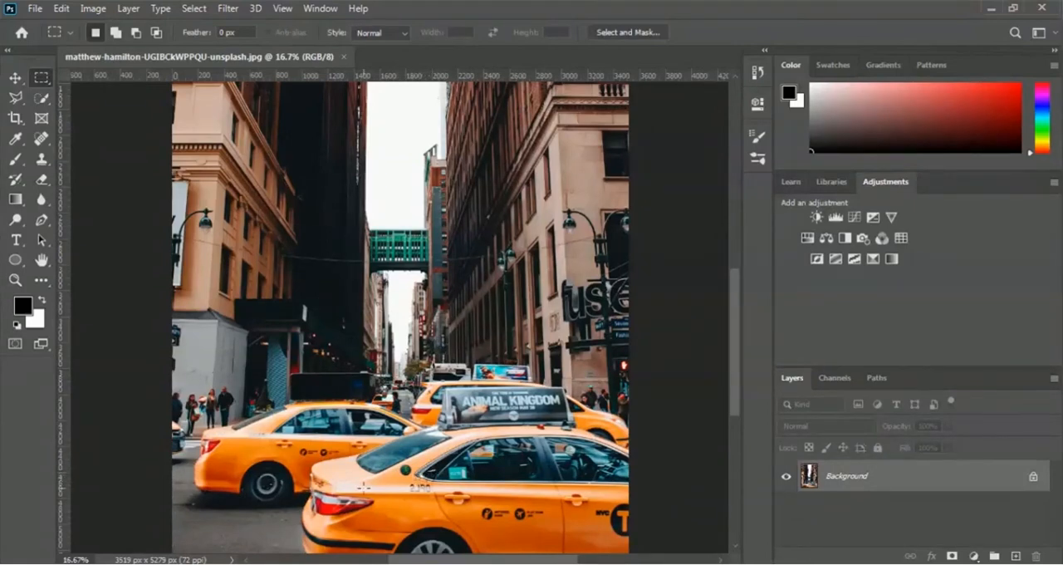
# - Duplicate the Background layer of the taxi photo and name the copy Yellow Taxi
pyautogui.rightClick(871, 480)
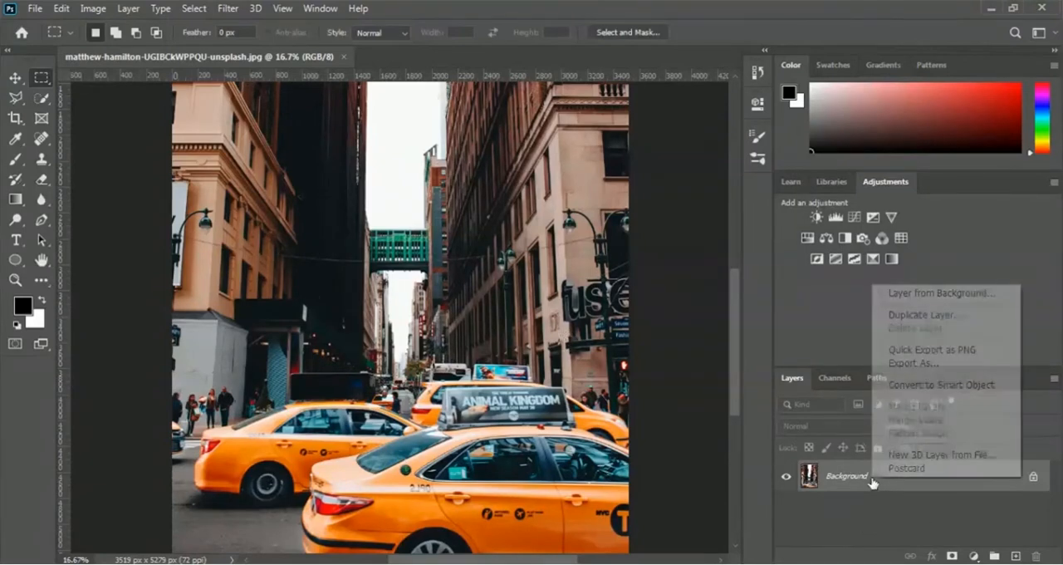
pyautogui.click(959, 319)
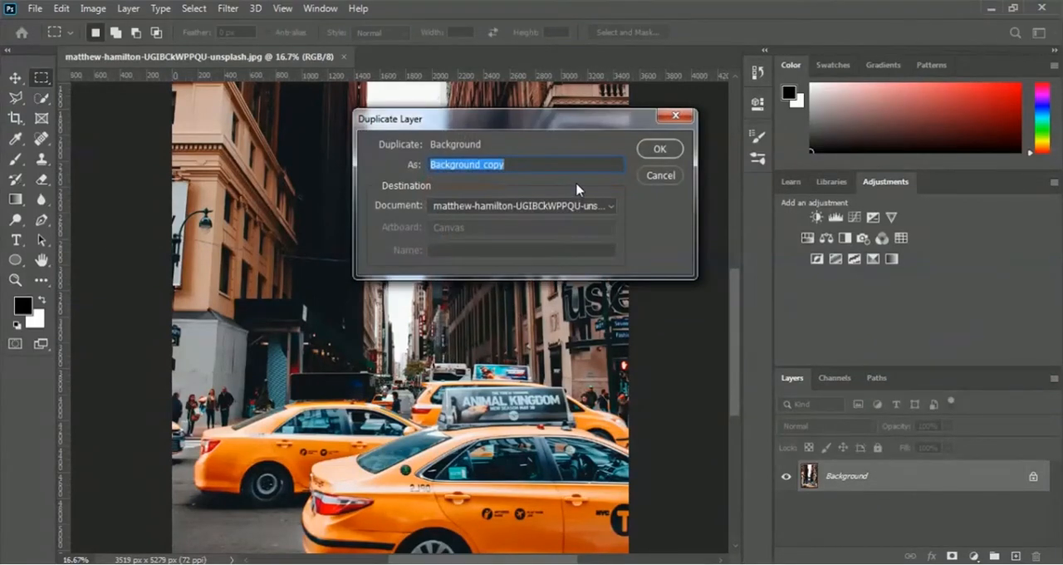
pyautogui.write('Yellow Taxi')
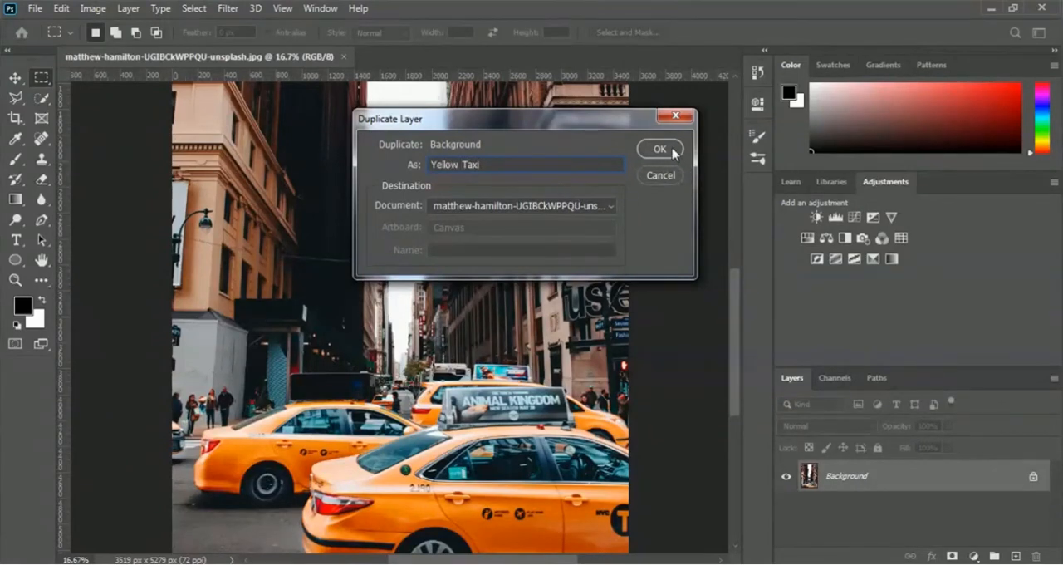
pyautogui.click(672, 151)
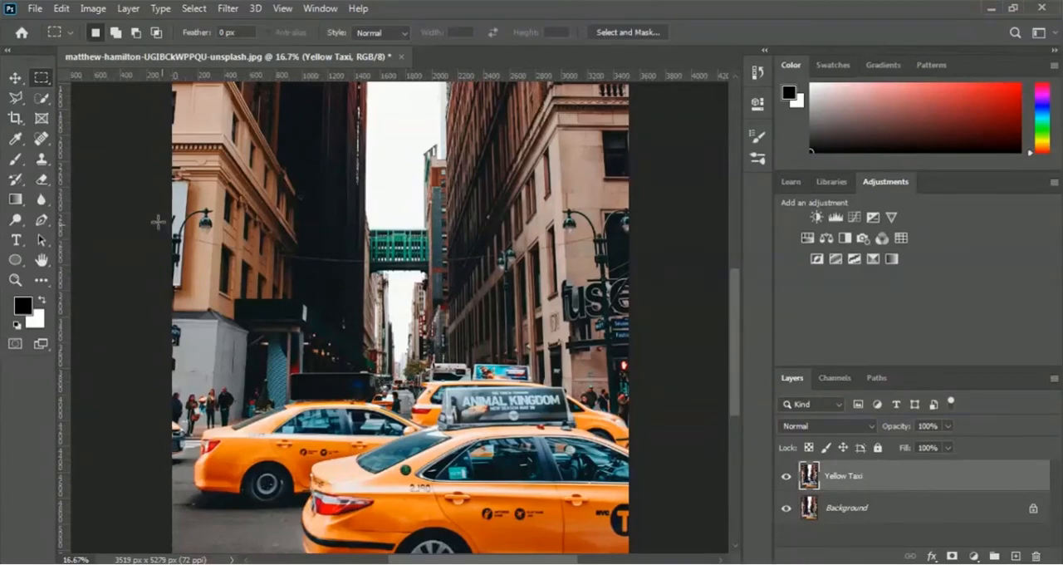
# - Select the foreground taxi and its roof sign using the Quick Selection tool in add mode, starting with a 142 px brush
pyautogui.click(42, 100)
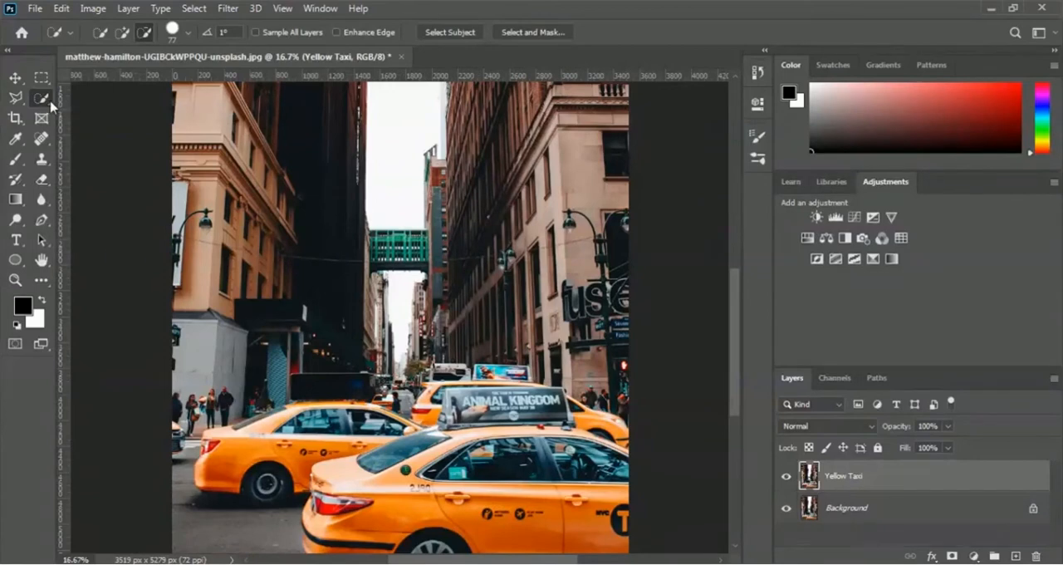
pyautogui.click(131, 38)
pyautogui.click(124, 31)
pyautogui.click(189, 34)
pyautogui.moveTo(182, 77); pyautogui.dragTo(193, 78)
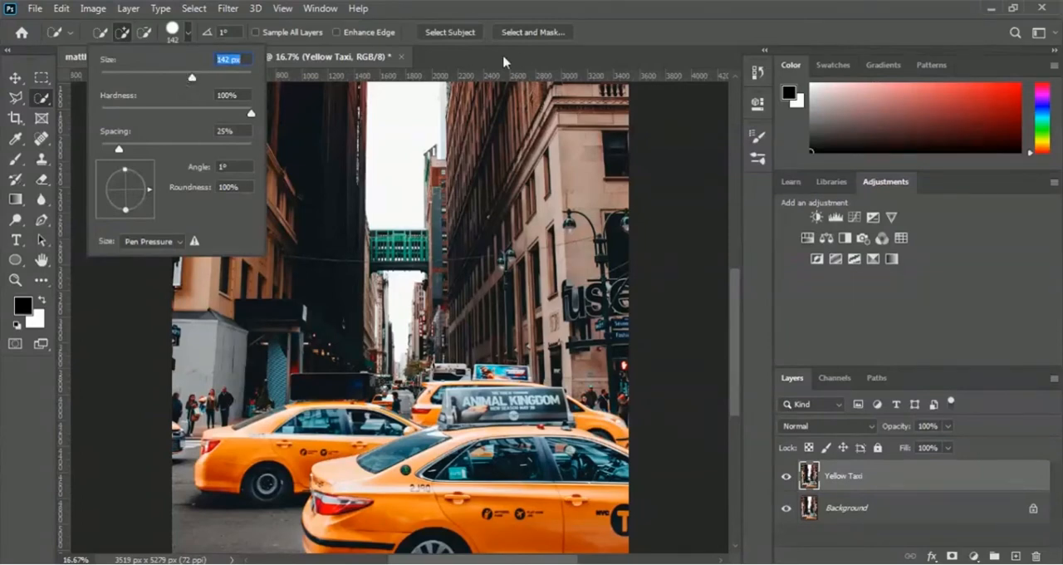
pyautogui.click(531, 60)
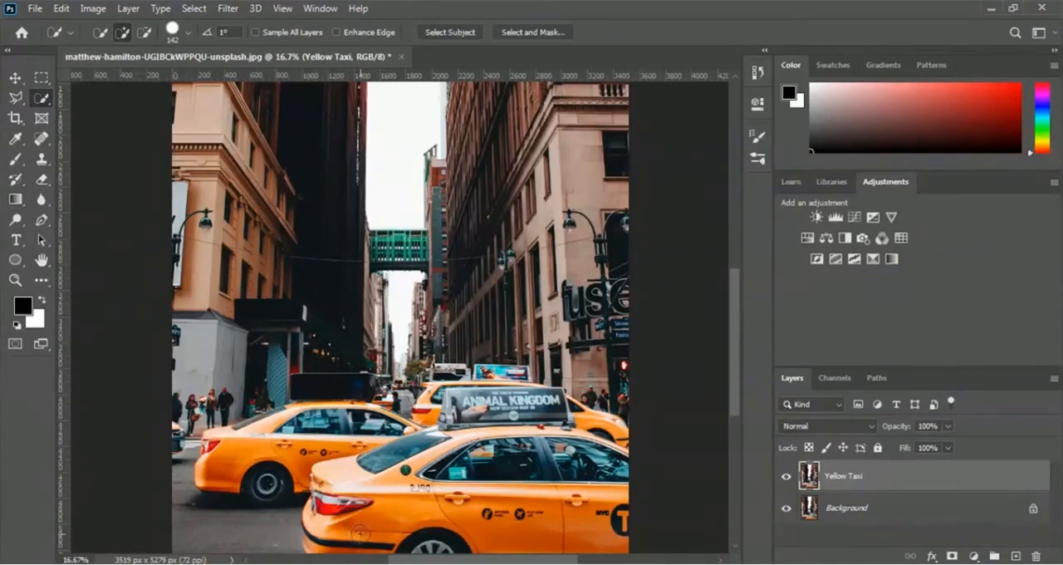
pyautogui.moveTo(355, 526)
pyautogui.mouseDown()
pyautogui.moveTo(386, 532)
pyautogui.moveTo(331, 544)
pyautogui.mouseUp()
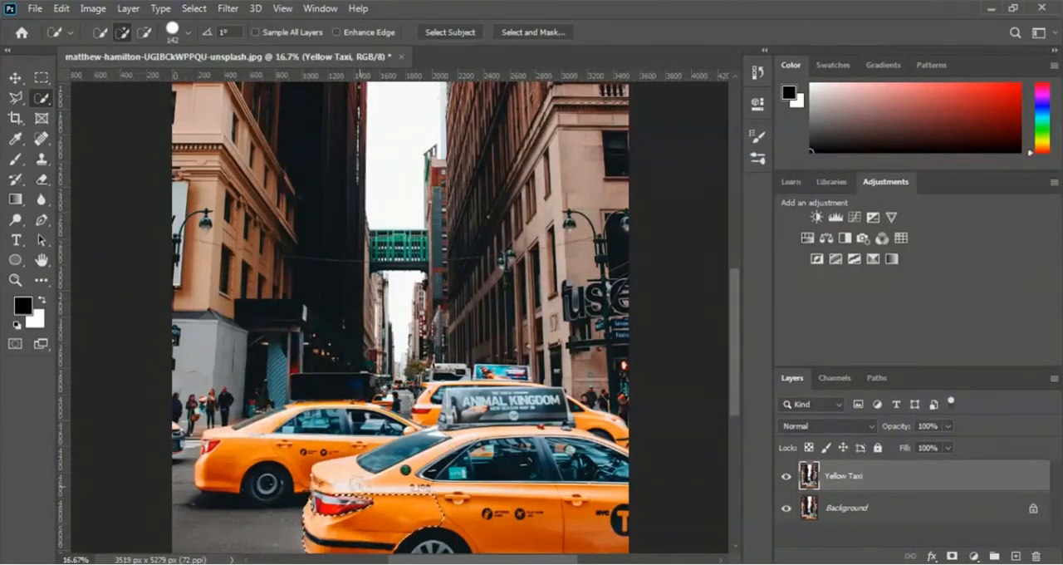
pyautogui.moveTo(347, 475); pyautogui.dragTo(390, 465)
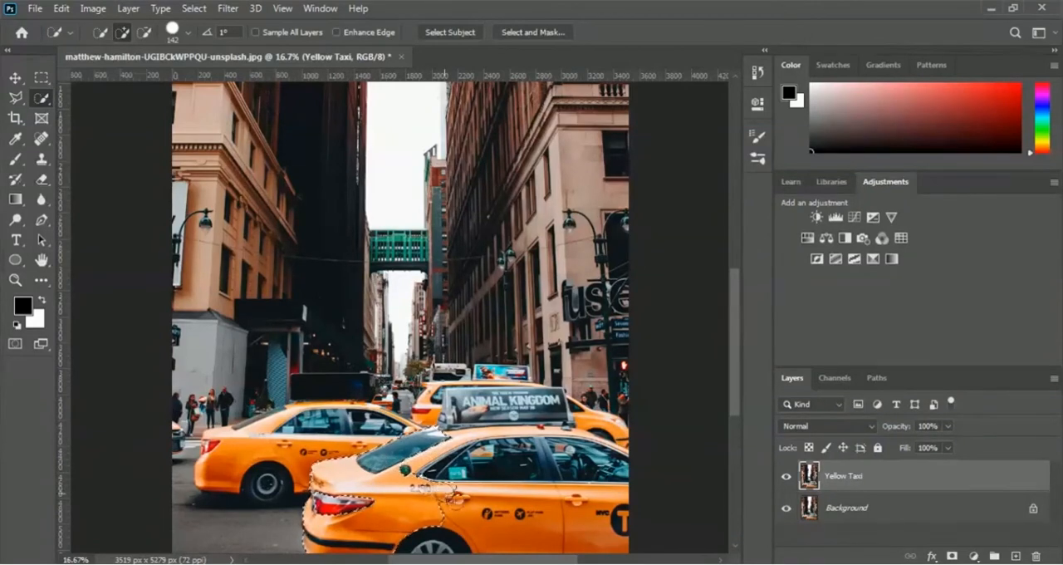
pyautogui.moveTo(444, 511)
pyautogui.mouseDown()
pyautogui.moveTo(496, 515)
pyautogui.moveTo(444, 539)
pyautogui.mouseUp()
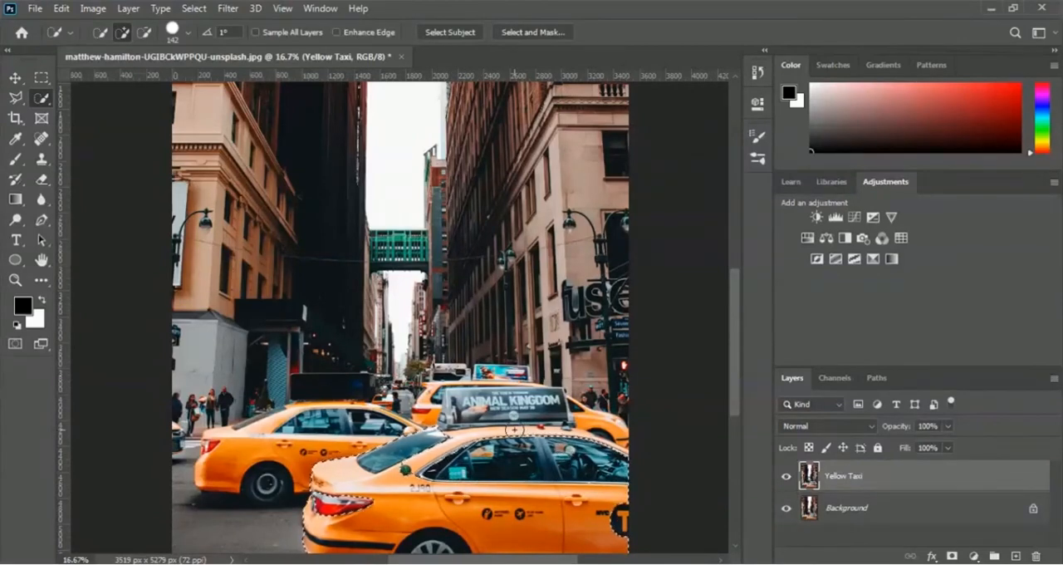
pyautogui.moveTo(514, 430)
pyautogui.mouseDown()
pyautogui.moveTo(373, 499)
pyautogui.moveTo(384, 509)
pyautogui.moveTo(622, 520)
pyautogui.moveTo(453, 417)
pyautogui.mouseUp()
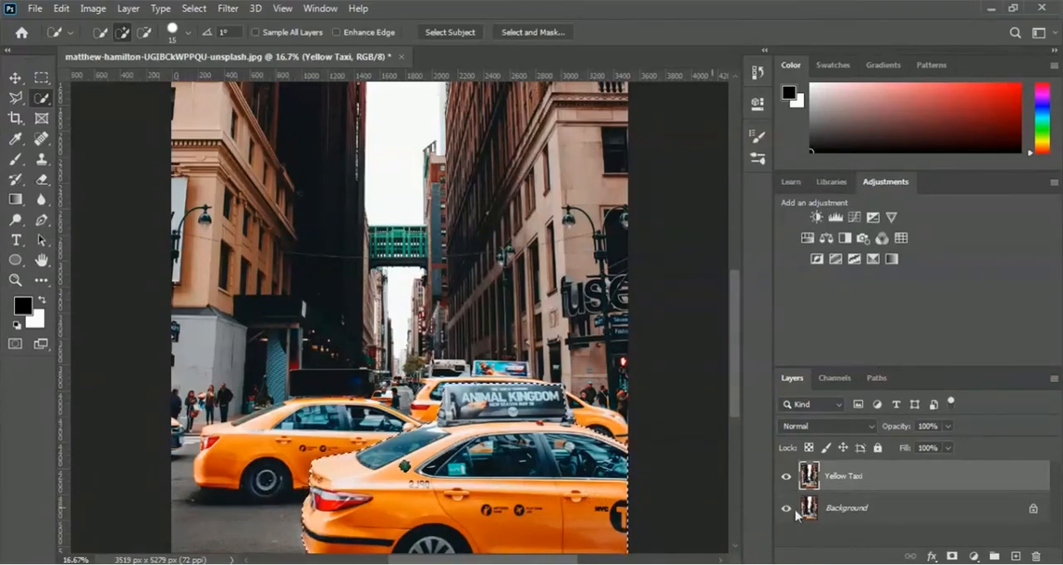
# - Mask the Yellow Taxi layer with the taxi selection and convert it into a smart object for Smart Filters
pyautogui.click(952, 555)
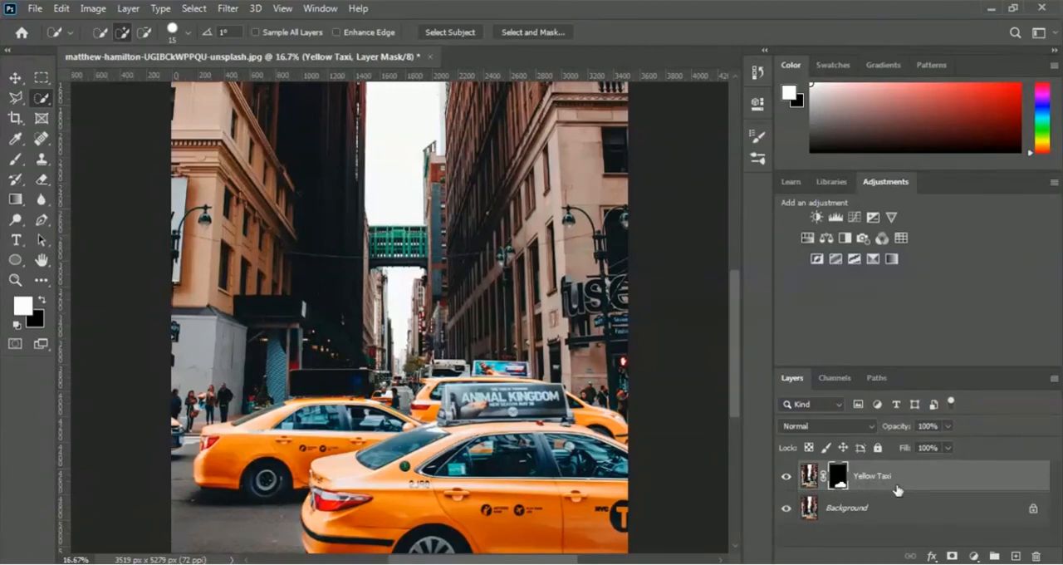
pyautogui.click(233, 10)
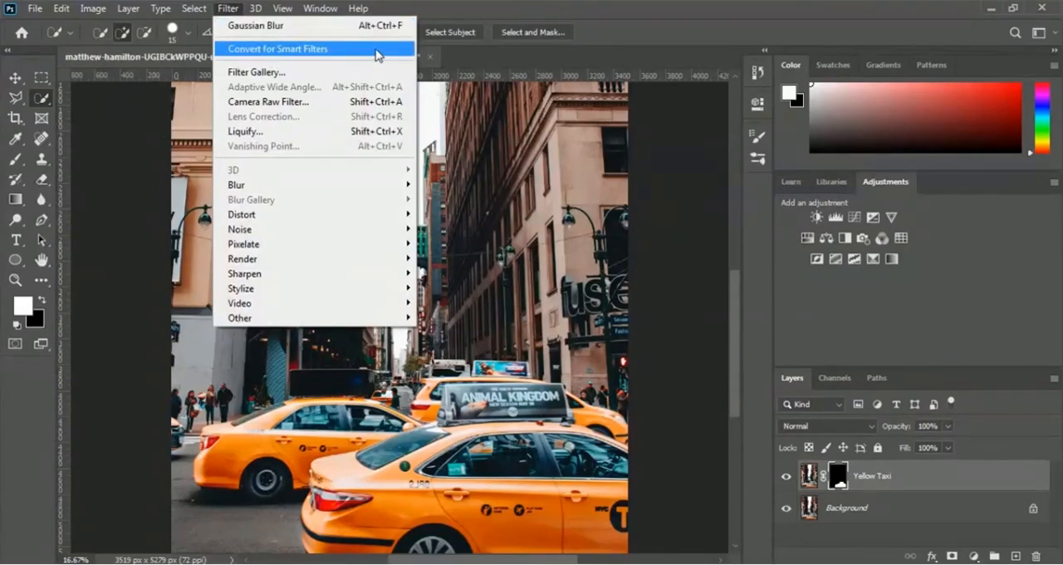
pyautogui.click(378, 50)
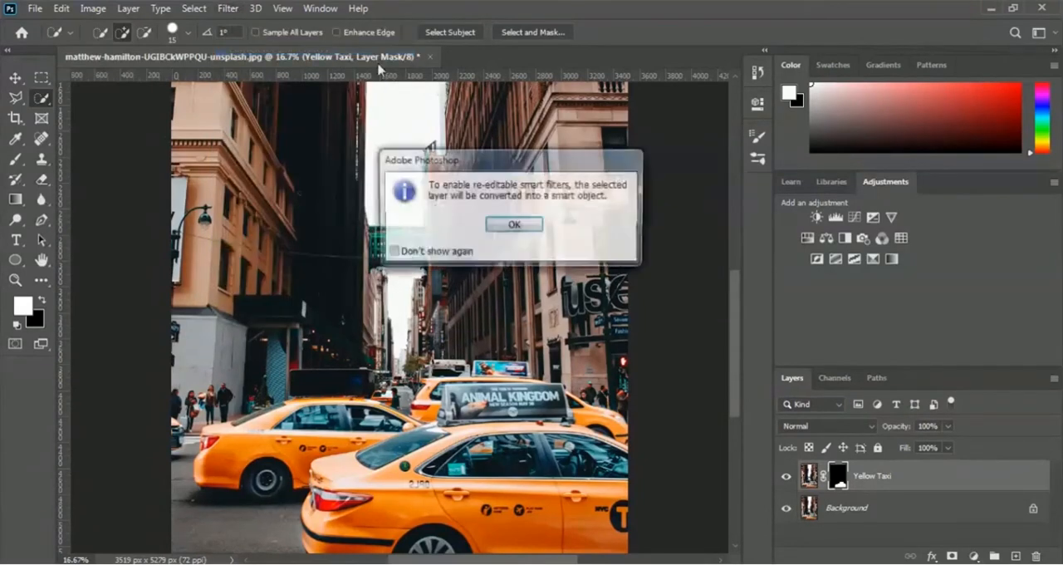
pyautogui.click(537, 226)
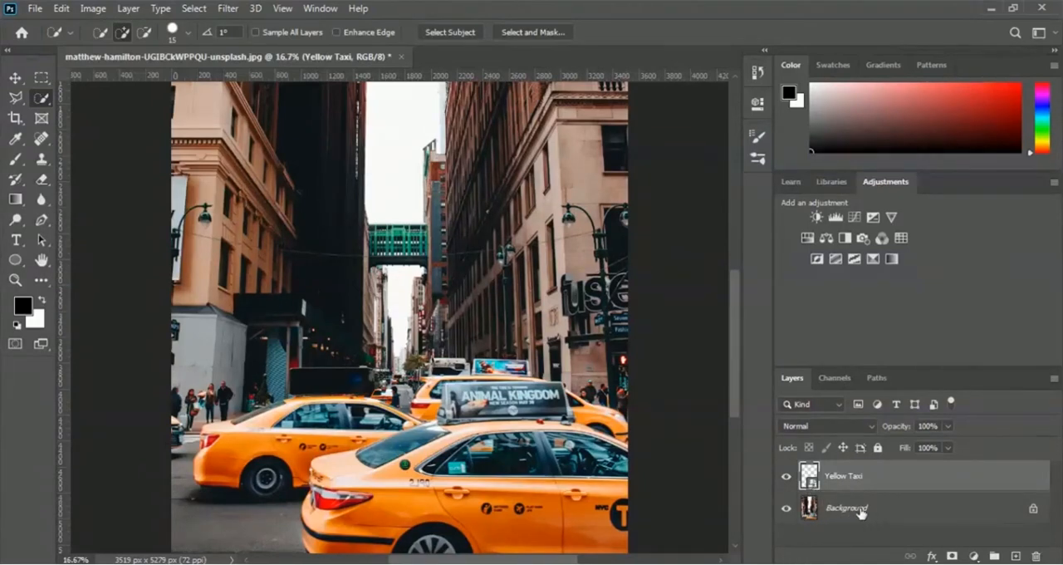
# - Apply a Gaussian Blur with a radius of 45.6 pixels to the Background layer of the taxi photo
pyautogui.click(860, 513)
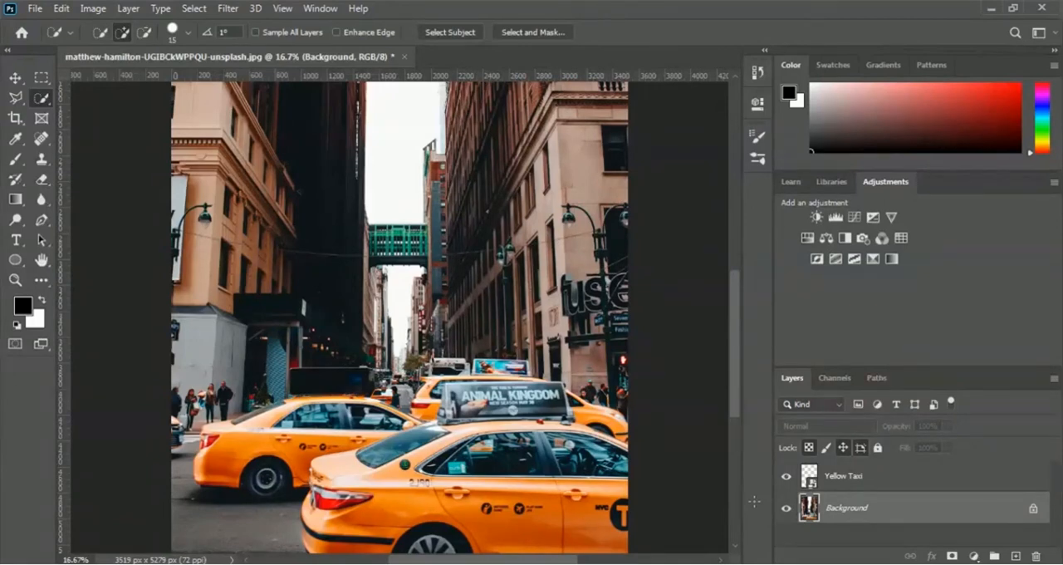
pyautogui.click(233, 10)
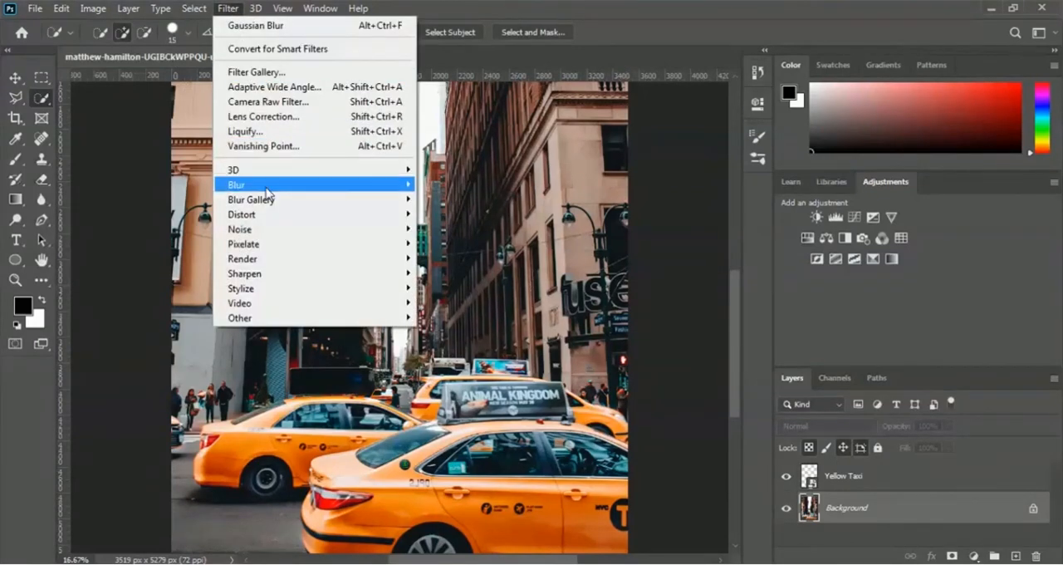
pyautogui.moveTo(277, 186)
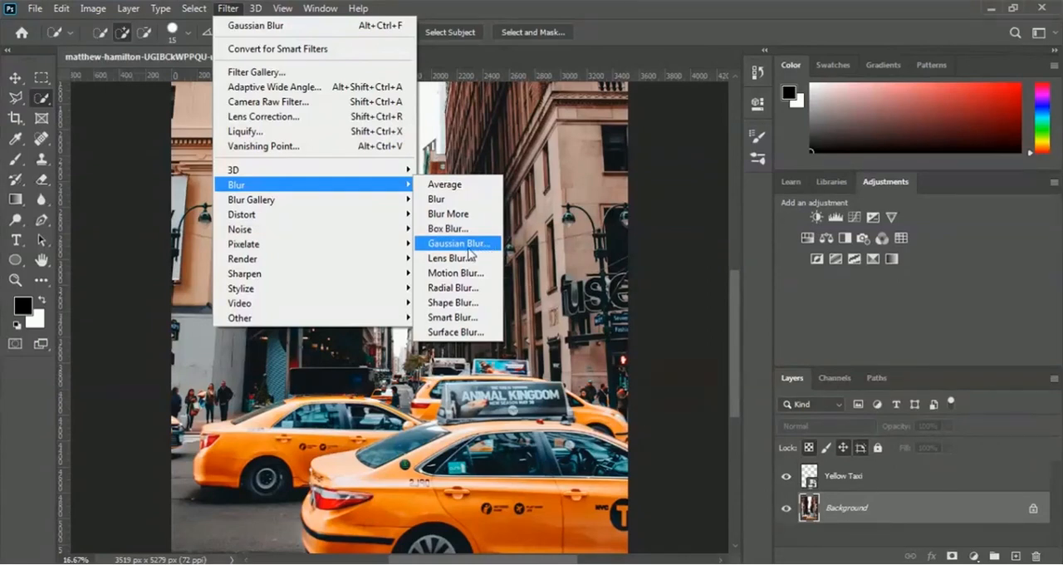
pyautogui.click(494, 249)
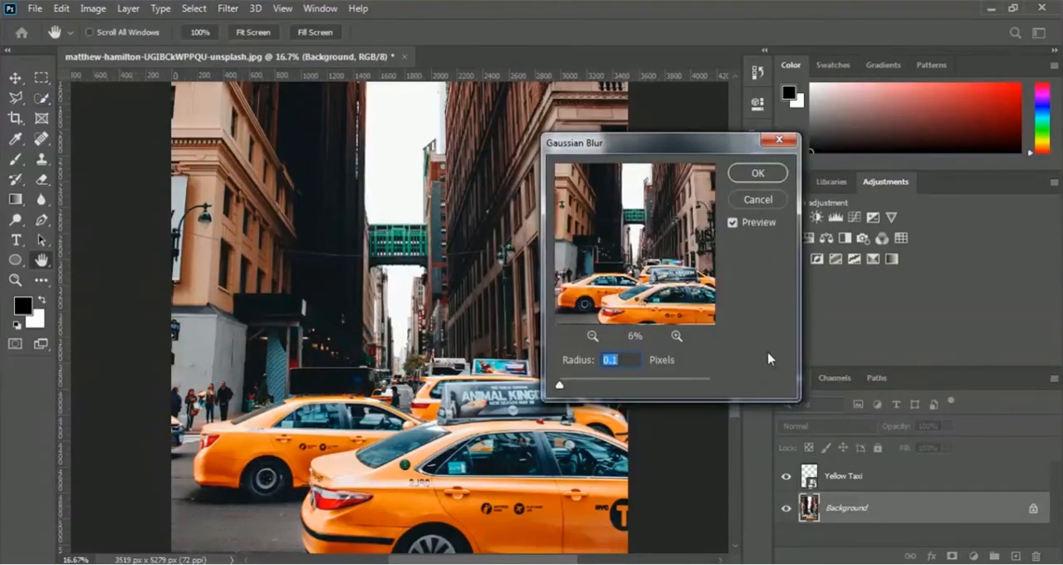
pyautogui.click(587, 385)
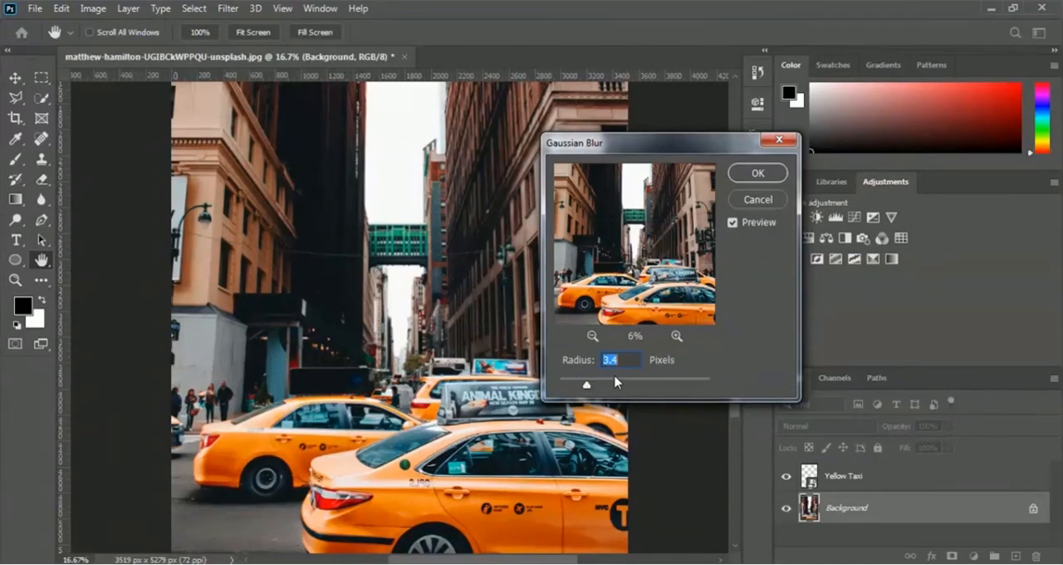
pyautogui.click(615, 384)
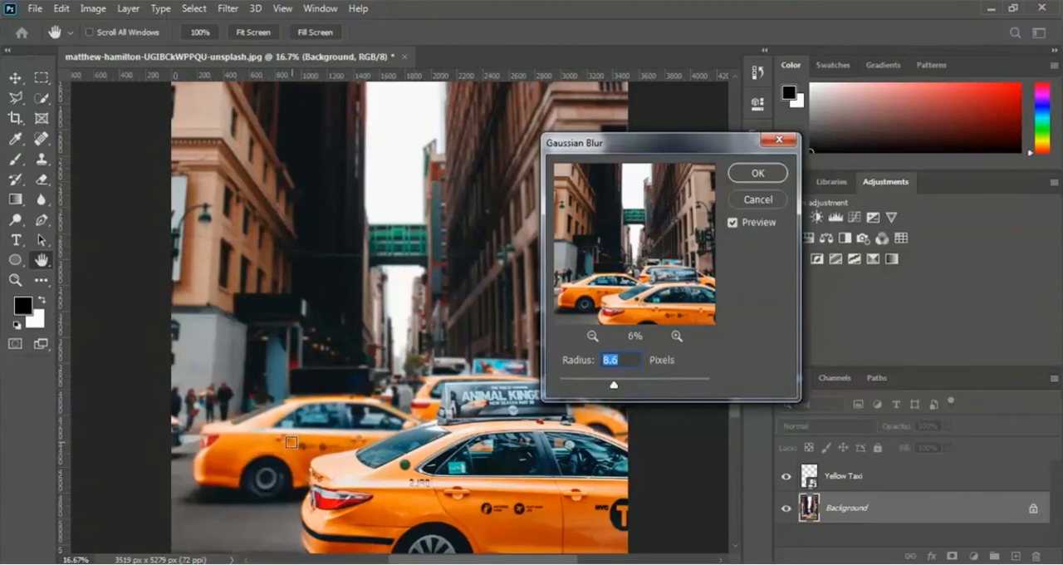
pyautogui.click(631, 385)
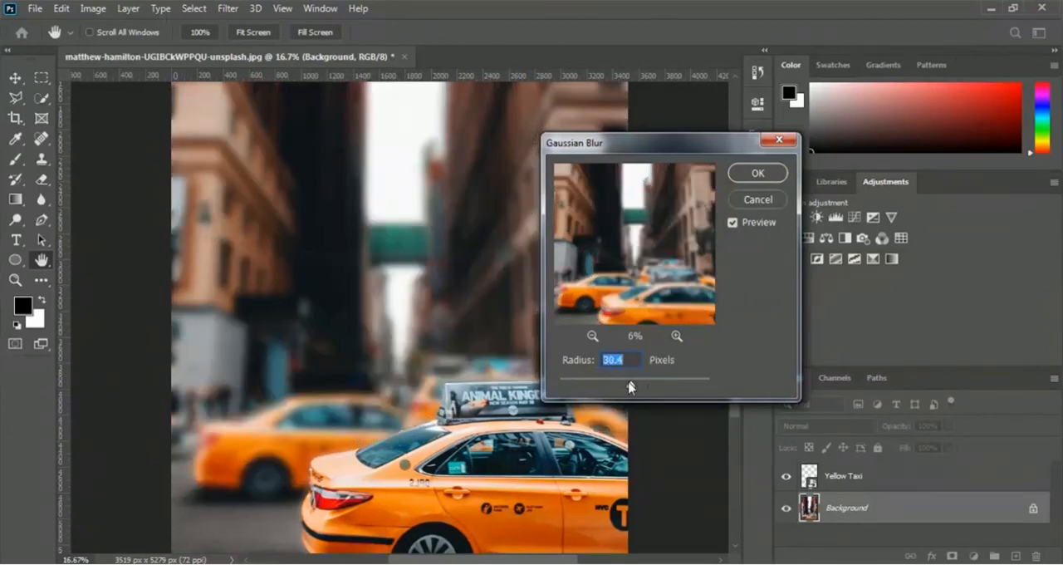
pyautogui.moveTo(643, 149); pyautogui.dragTo(830, 148)
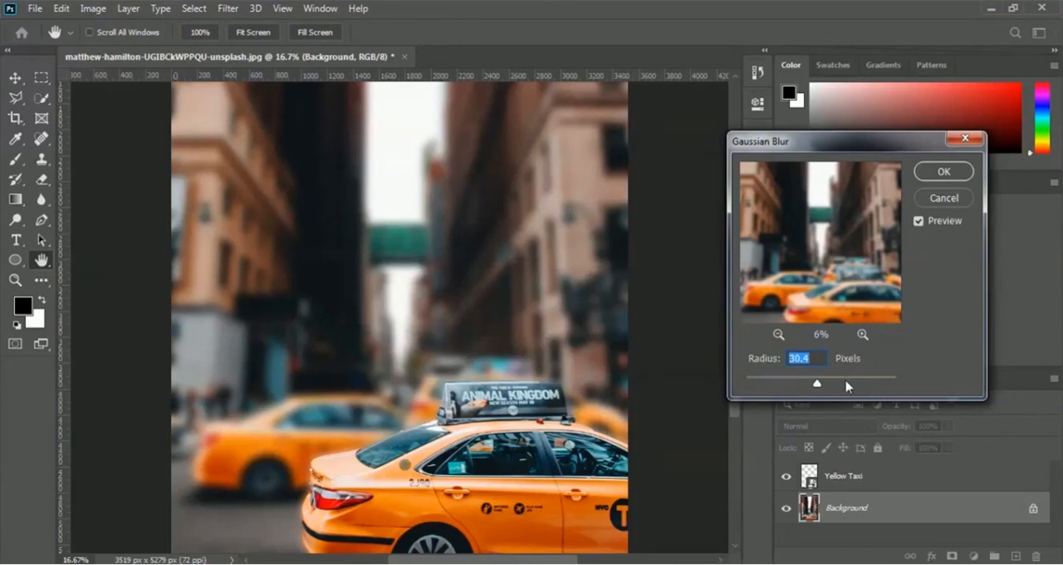
pyautogui.click(841, 383)
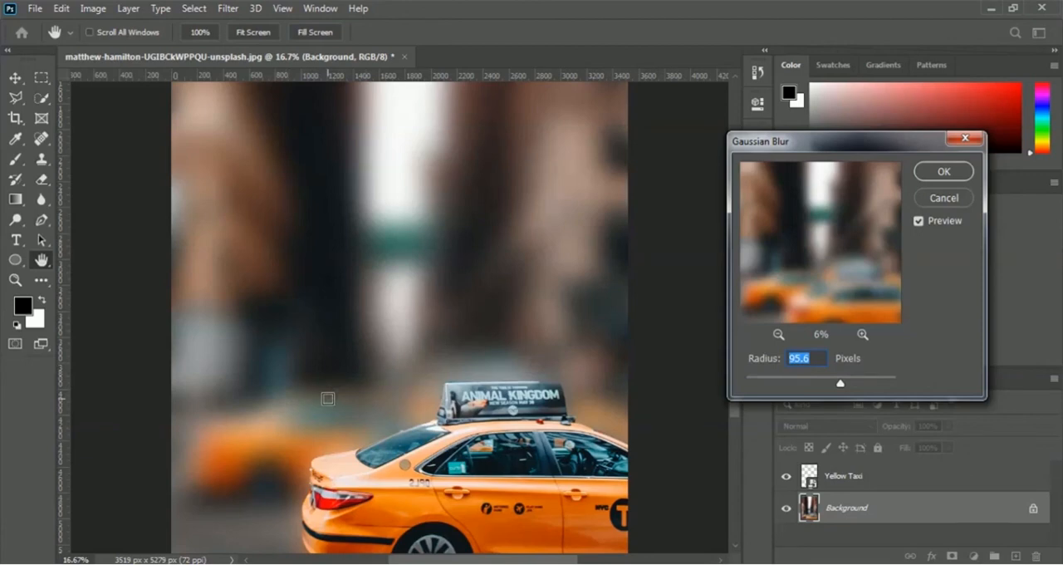
pyautogui.click(815, 381)
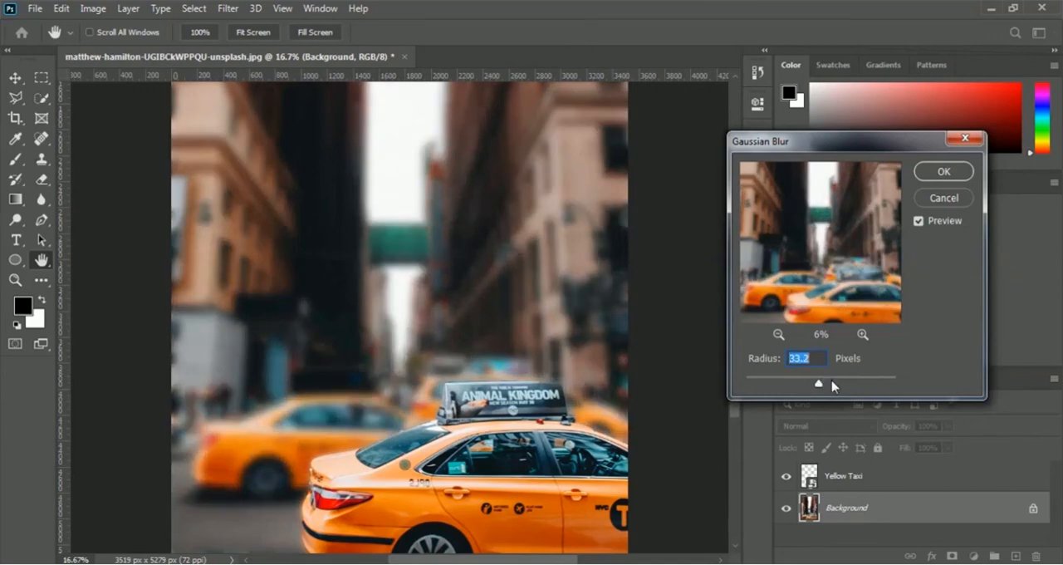
pyautogui.moveTo(819, 384); pyautogui.dragTo(826, 384)
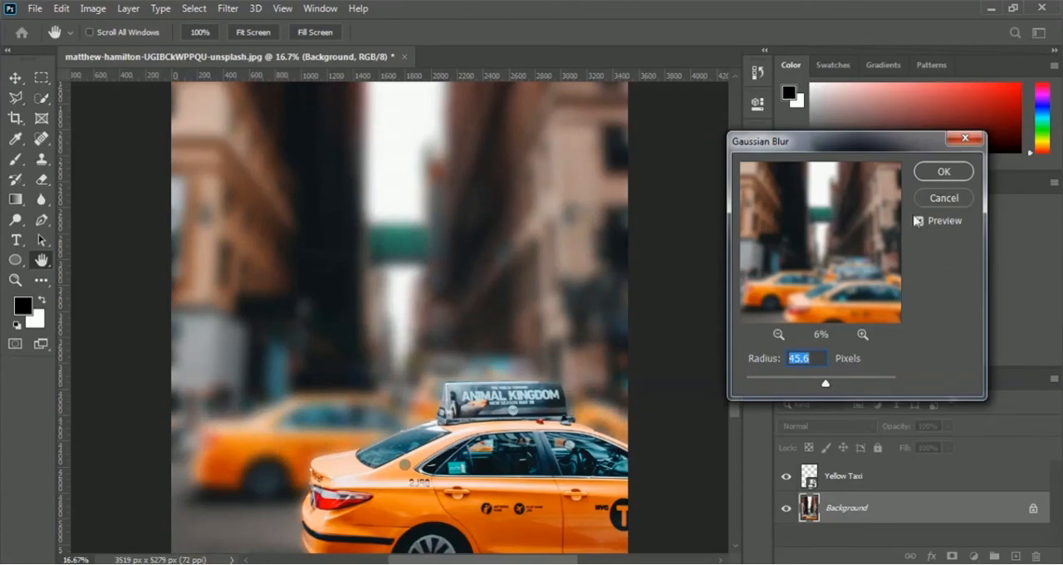
pyautogui.click(943, 171)
pyautogui.press('w')
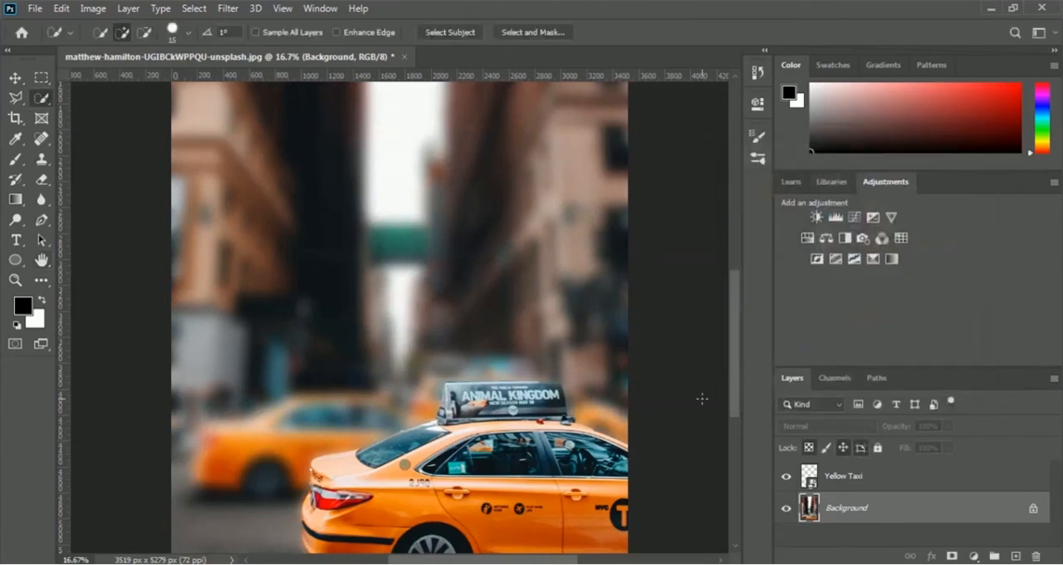